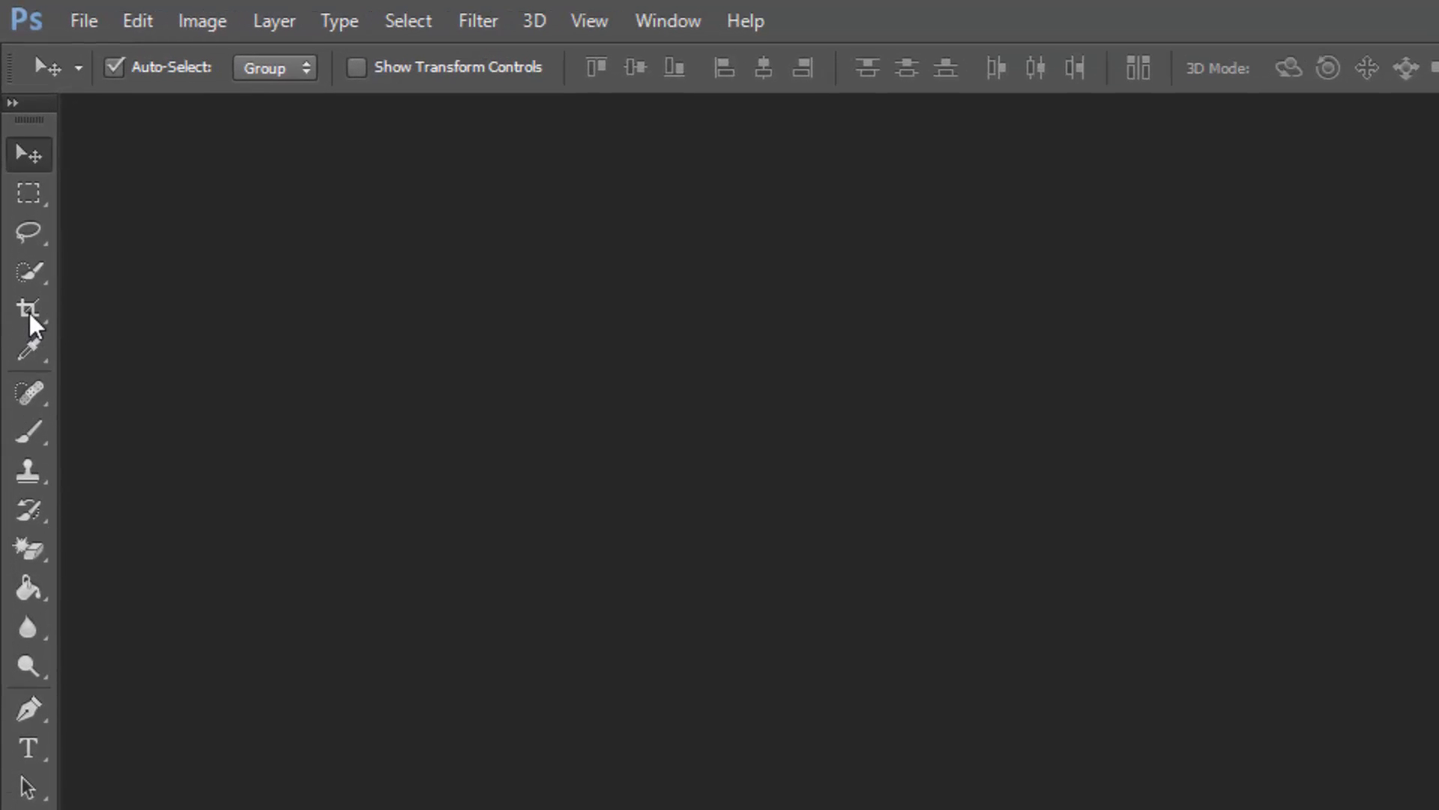
Examine the tools grouped with the Crop tool, switching between the Move and Crop tools
left_click(40, 307)
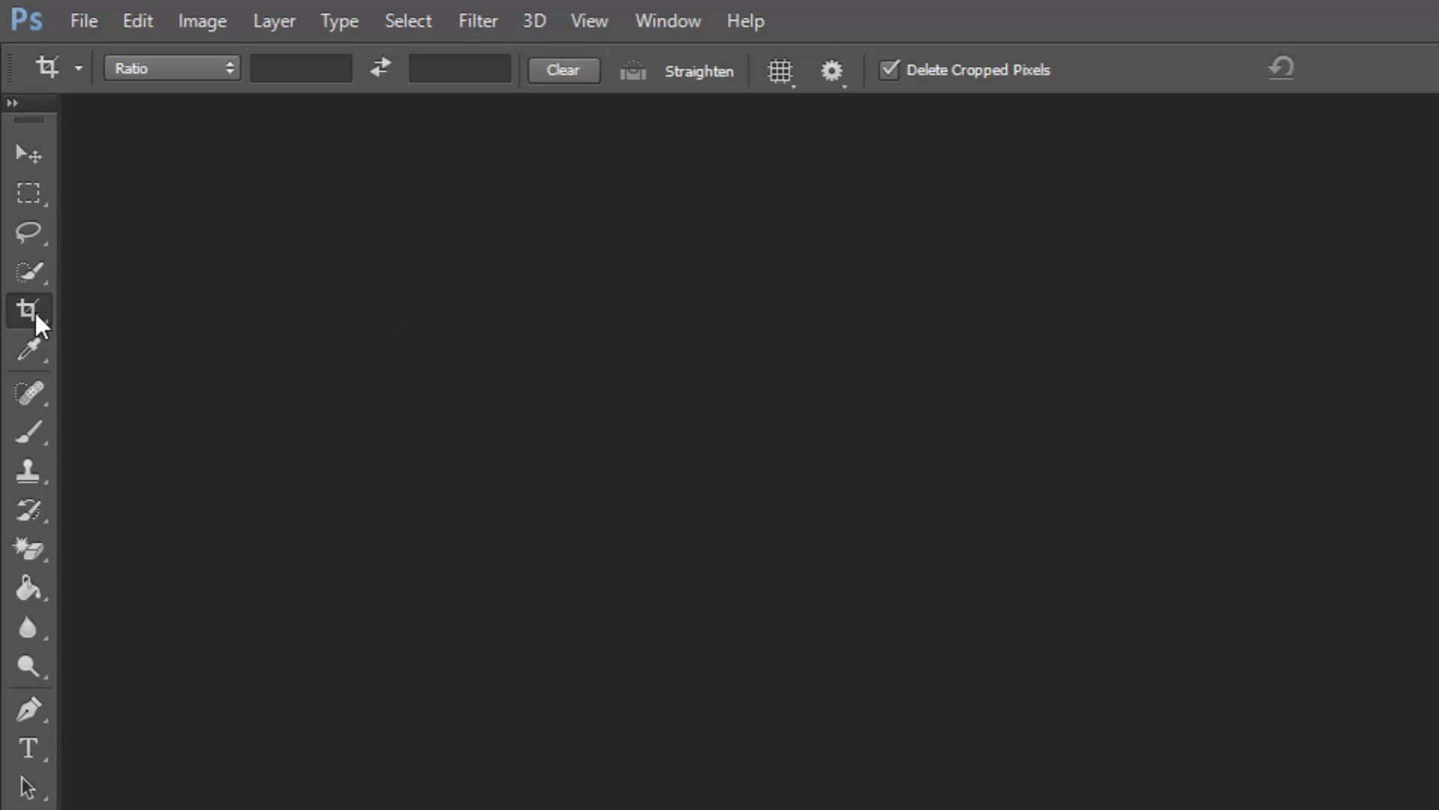
right_click(34, 313)
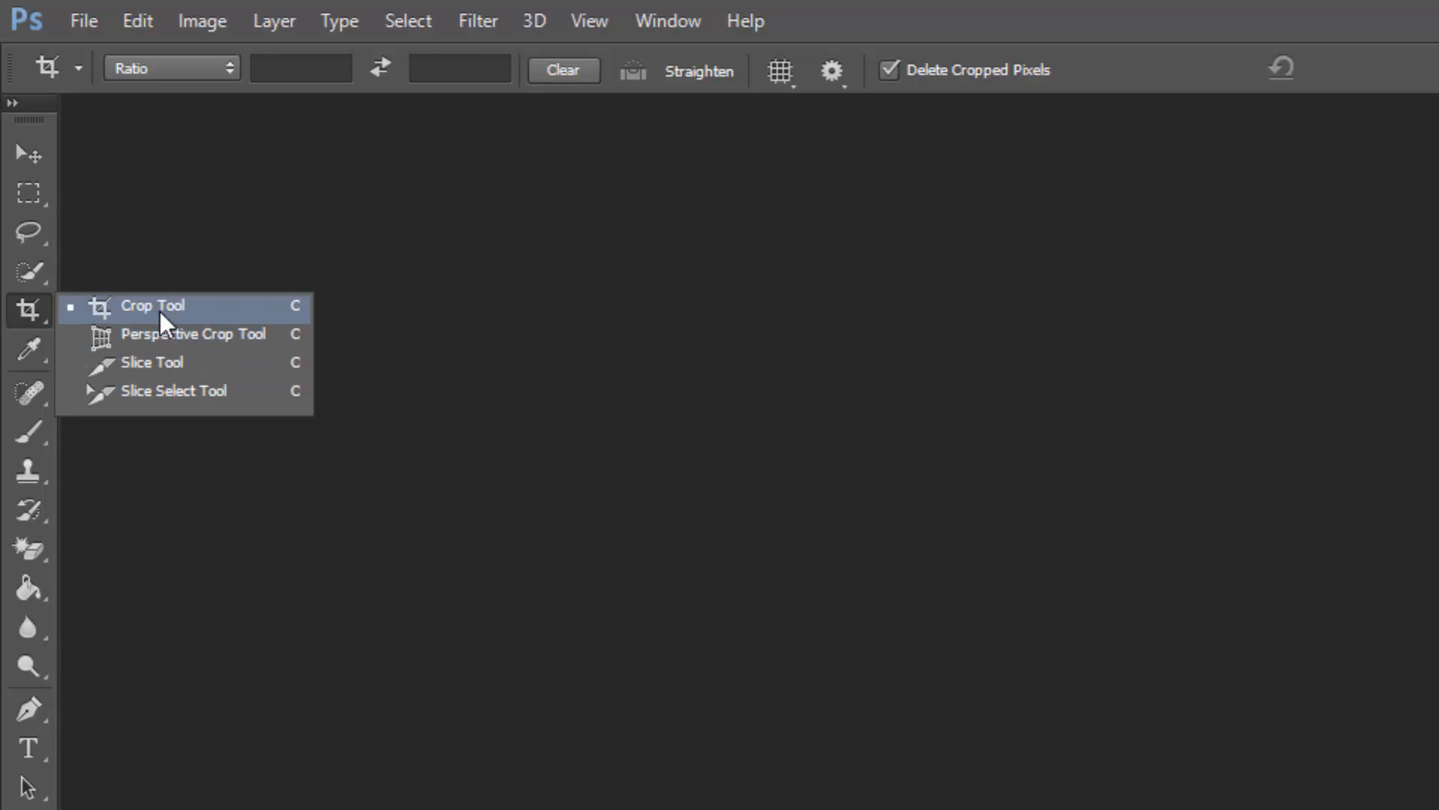
left_click(298, 309)
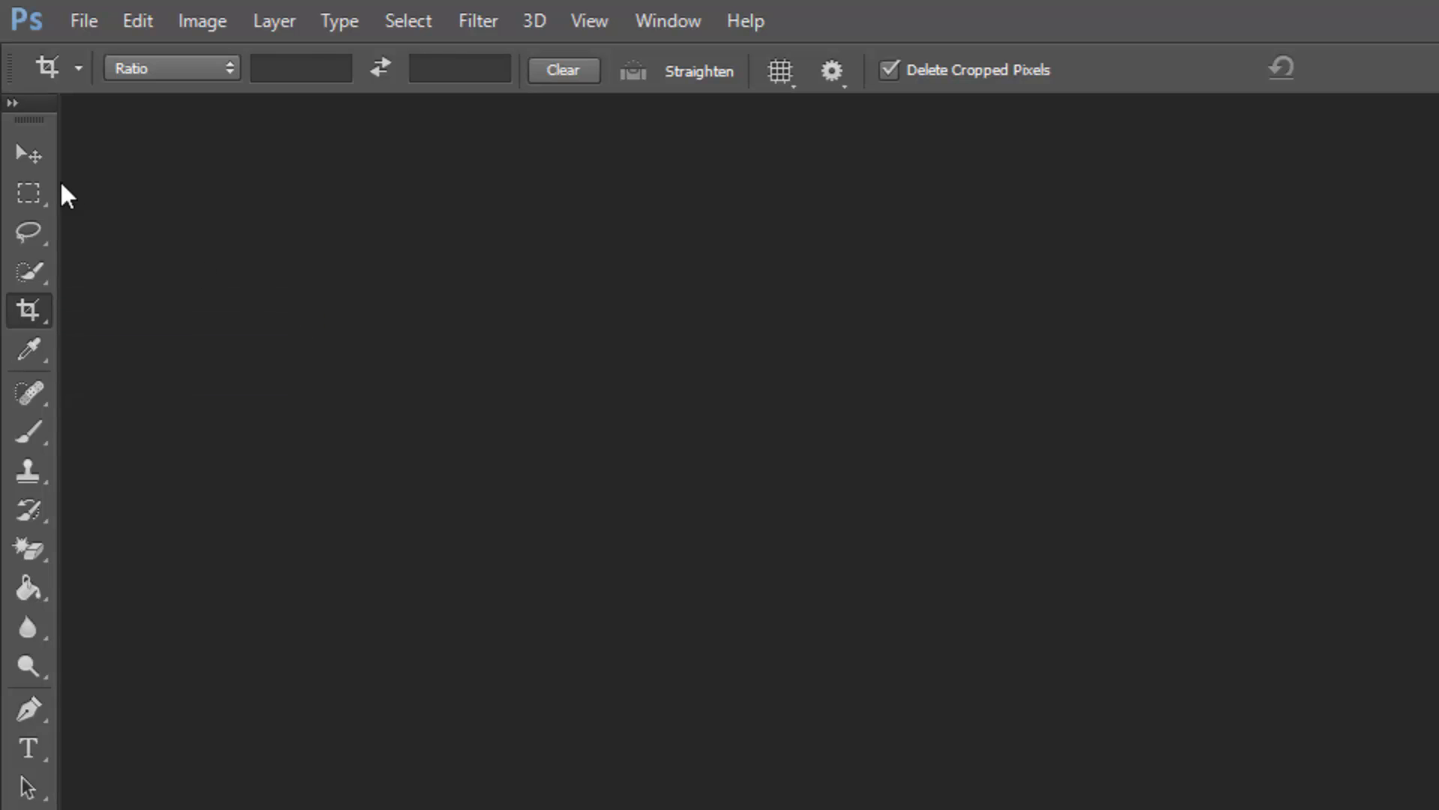
left_click(36, 153)
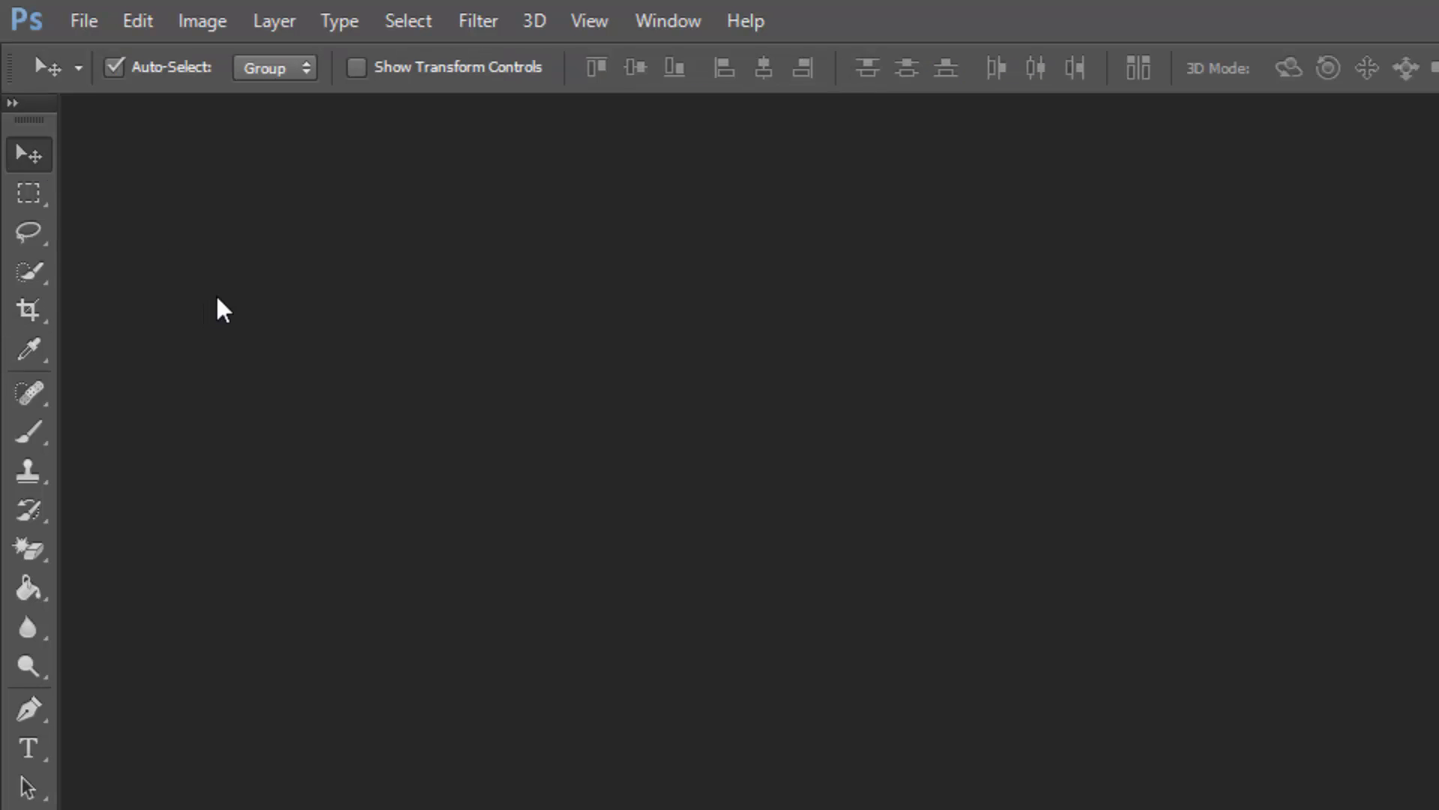
key("c")
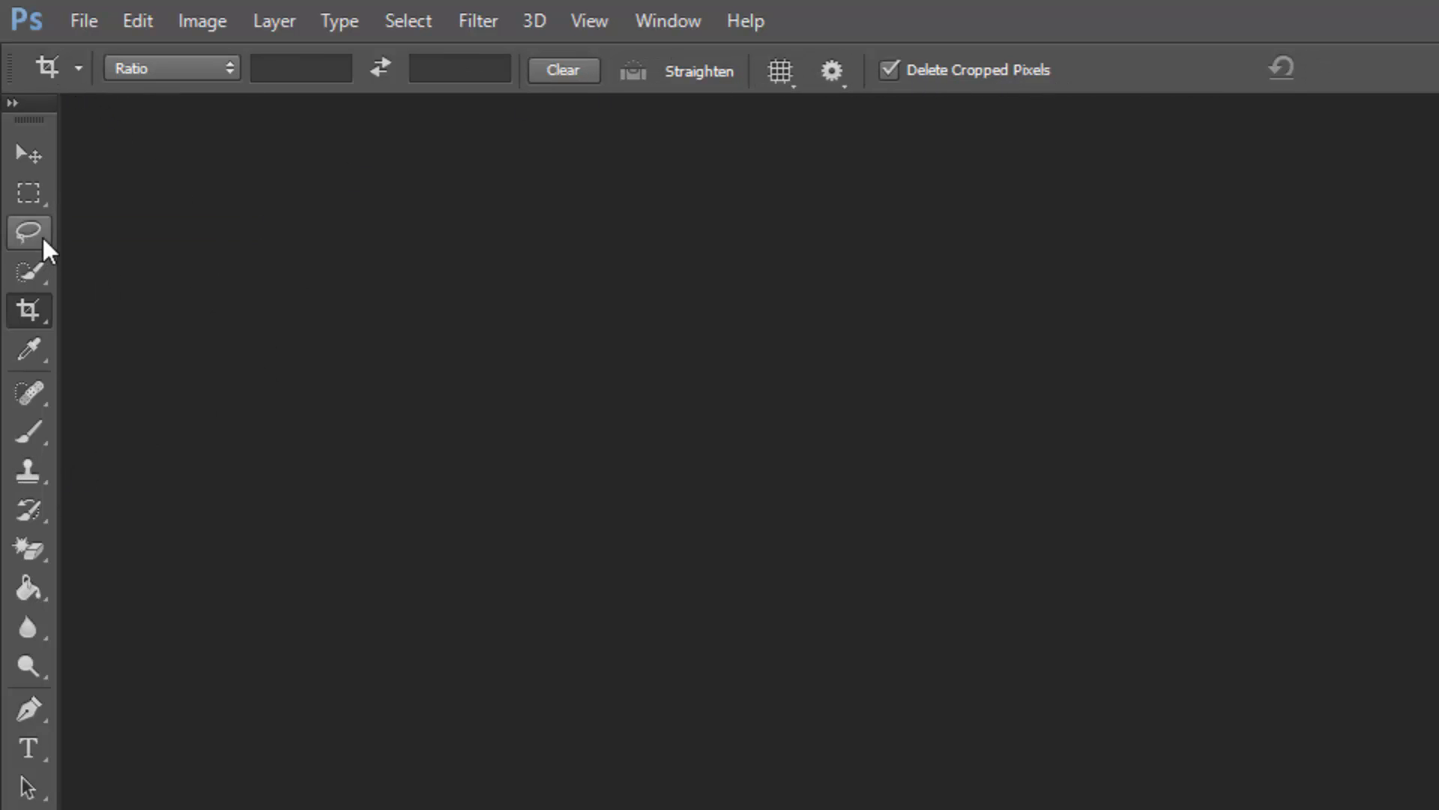
Compare the options of the Move, Rectangular Marquee, Lasso and Quick Selection tools, finishing on the Crop tool
left_click(39, 152)
left_click(37, 192)
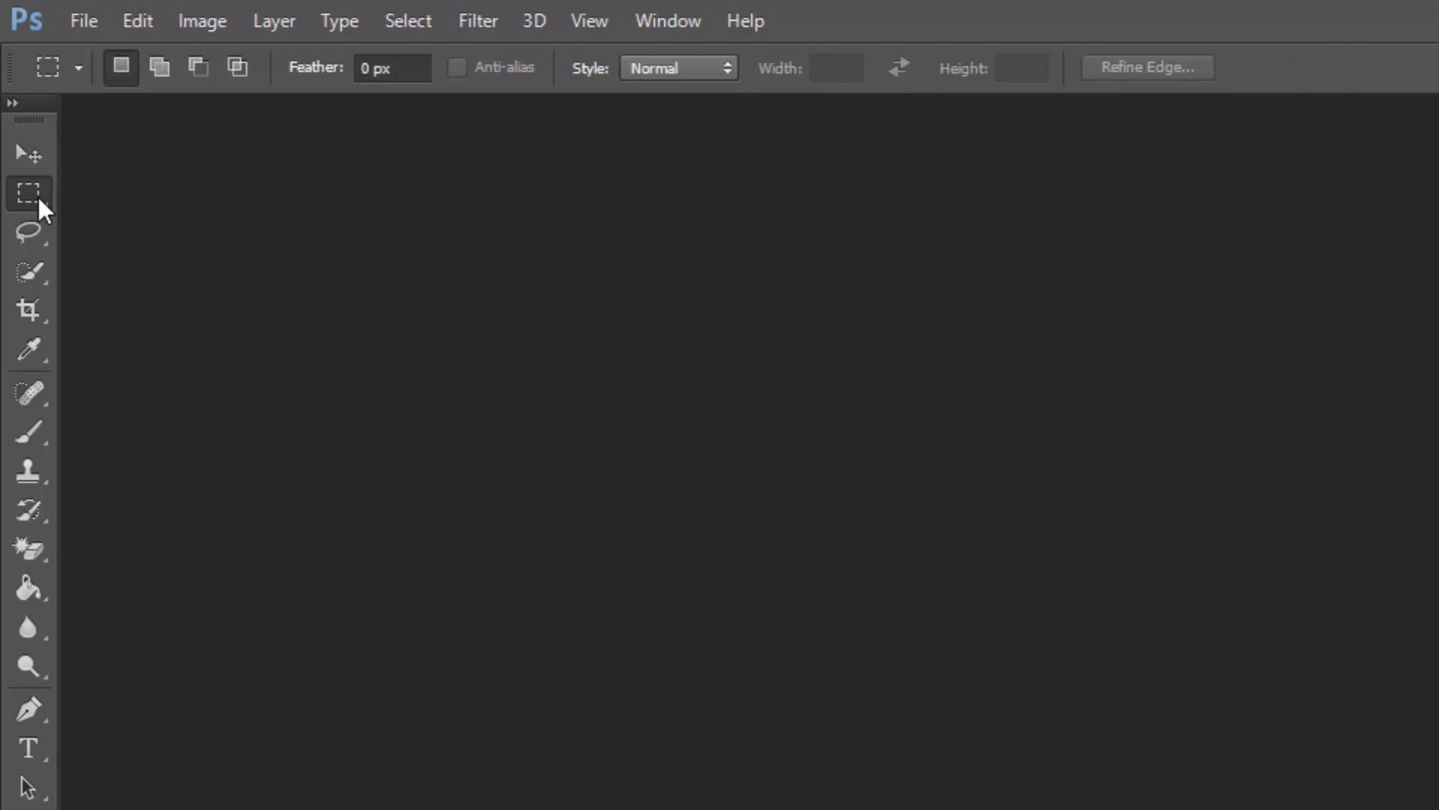
left_click(30, 234)
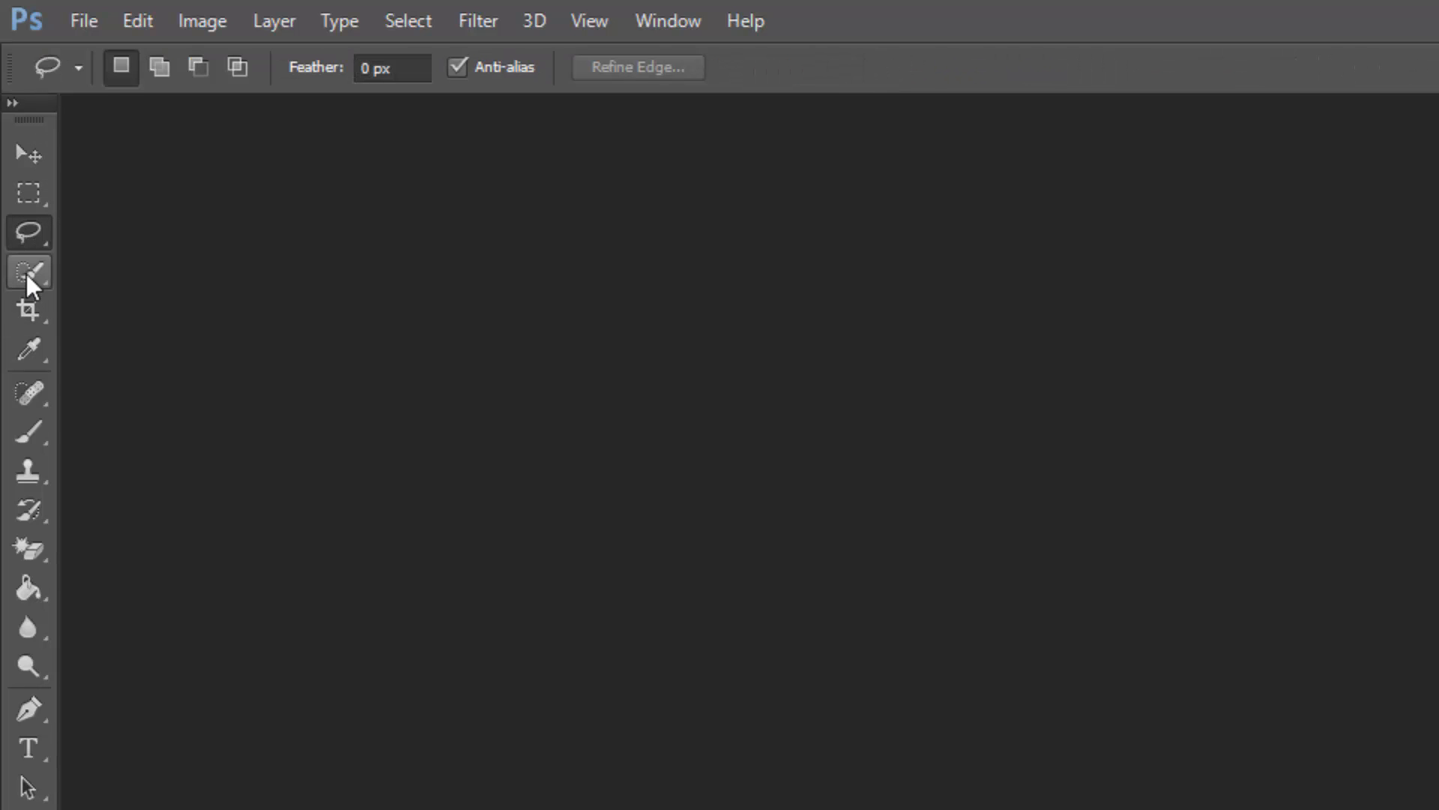
left_click(25, 273)
left_click(27, 310)
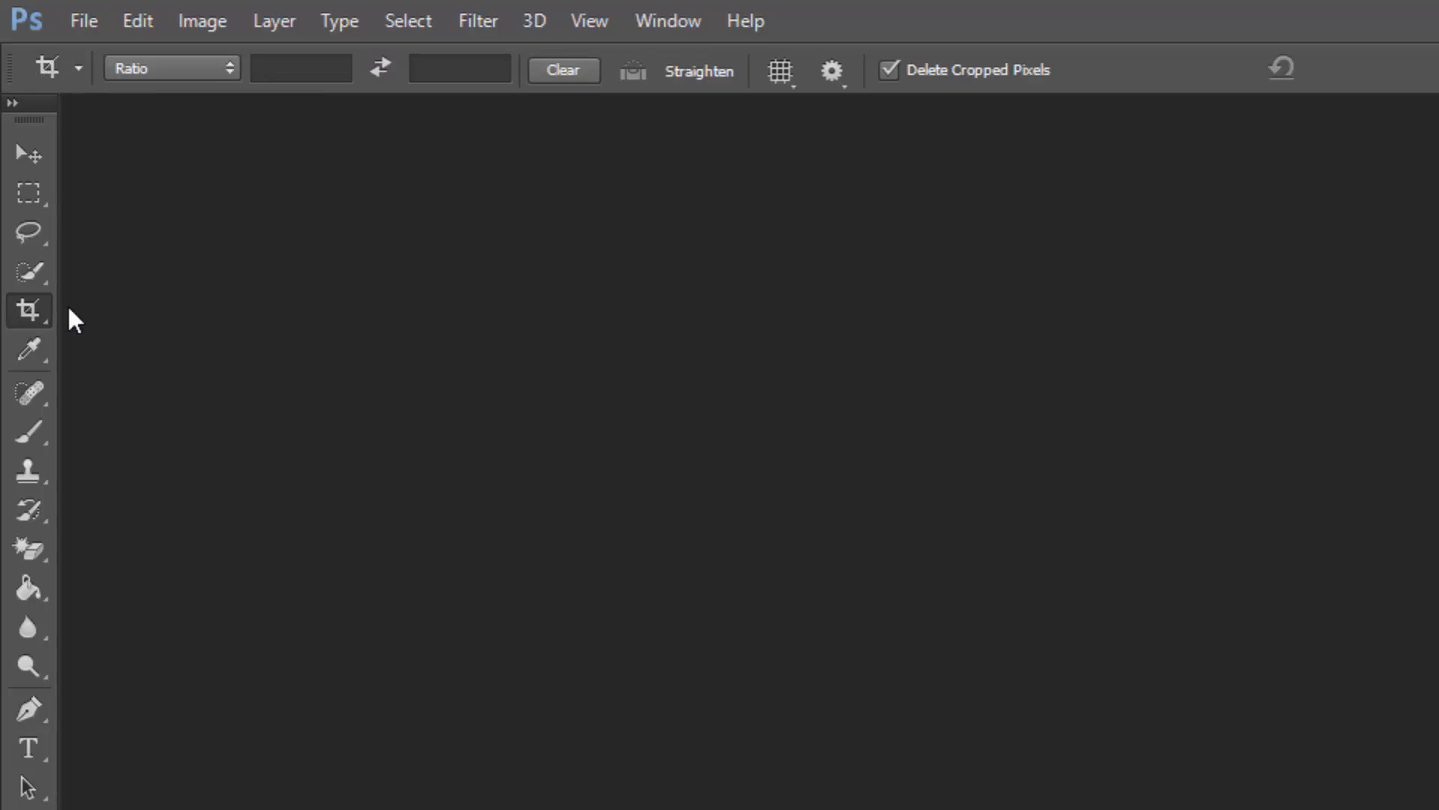
Examine the Crop tool's saved presets, toggling the Current Tool Only filter and viewing the new-preset dialog without saving
left_click(78, 71)
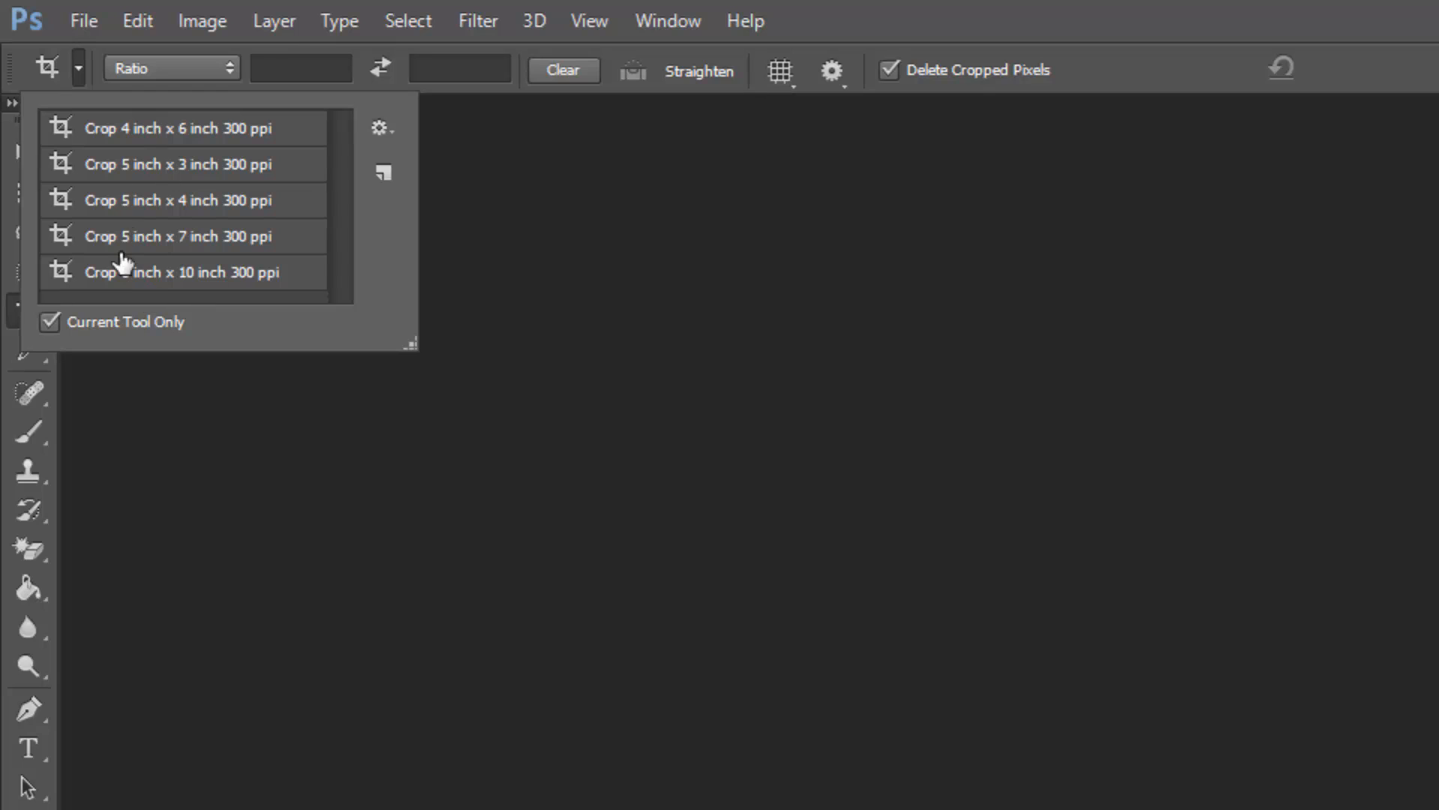
left_click(49, 321)
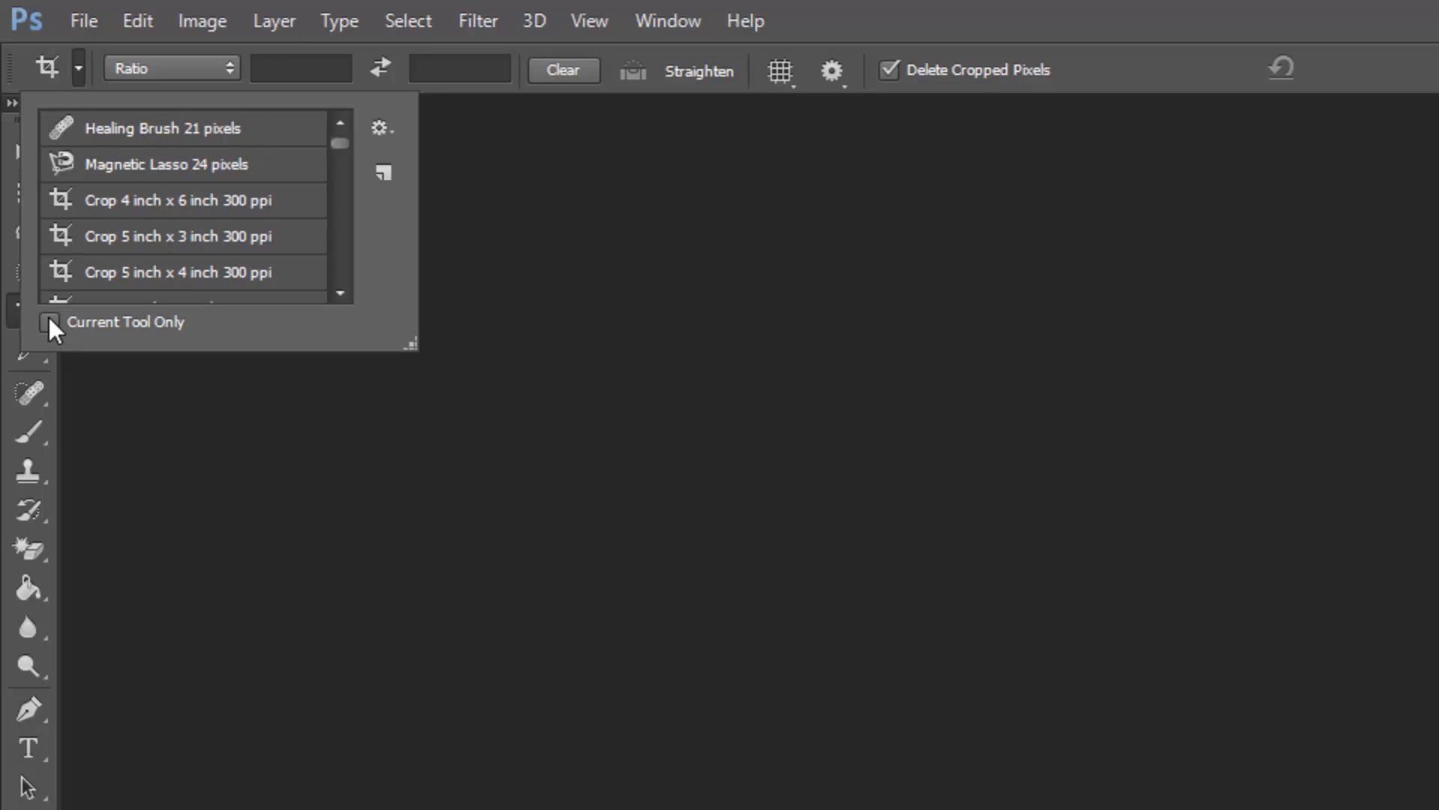
left_click(50, 321)
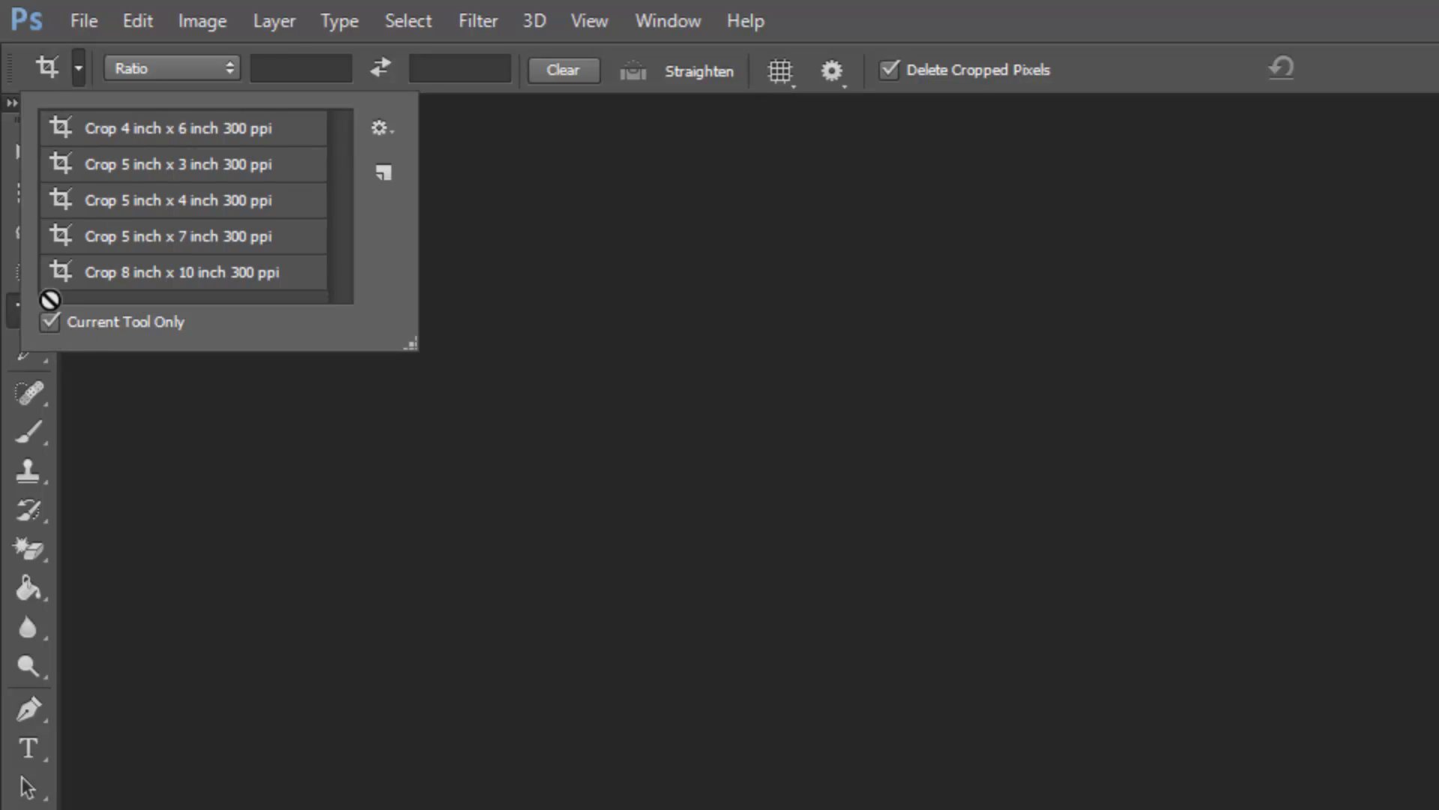
left_click(386, 129)
left_click(386, 129)
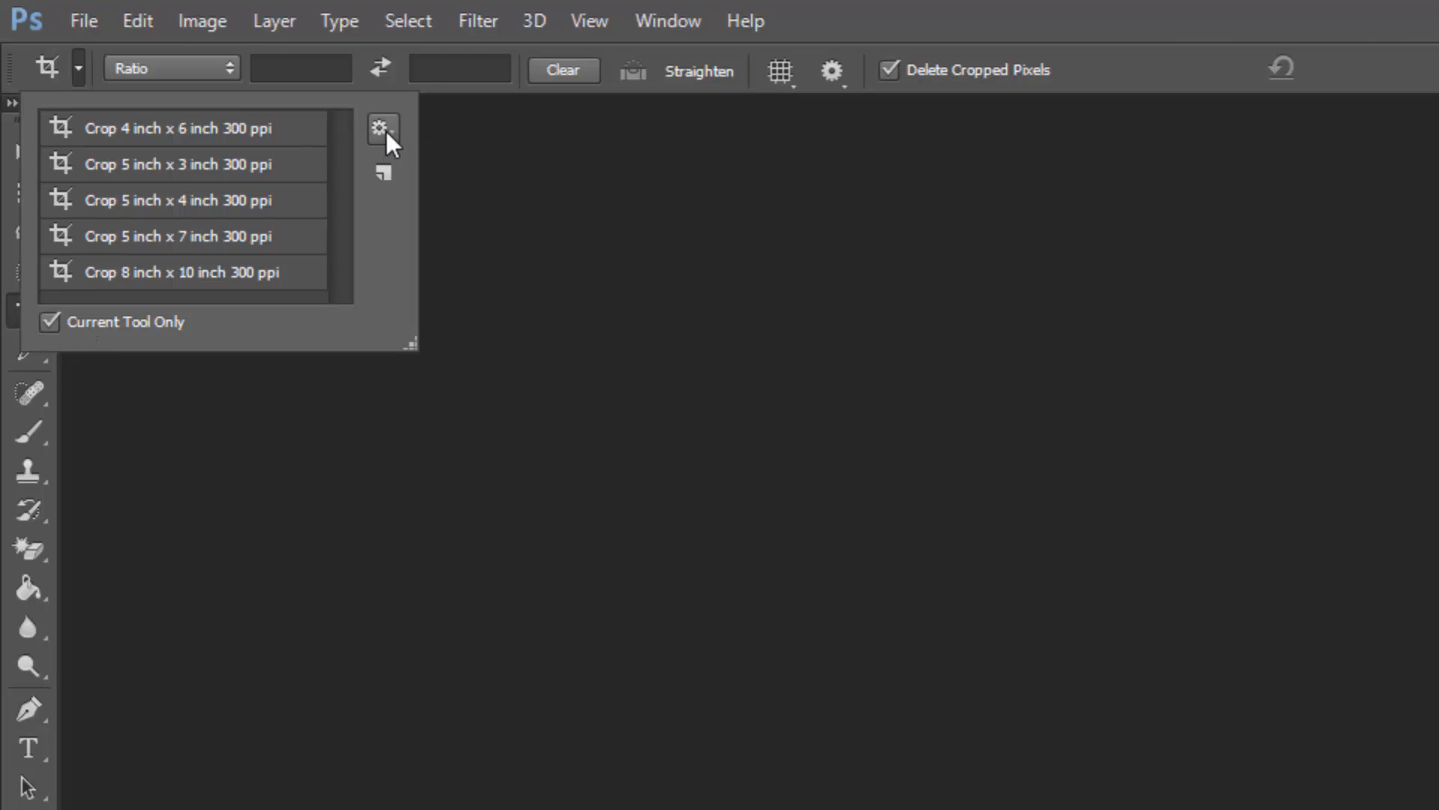
left_click(383, 174)
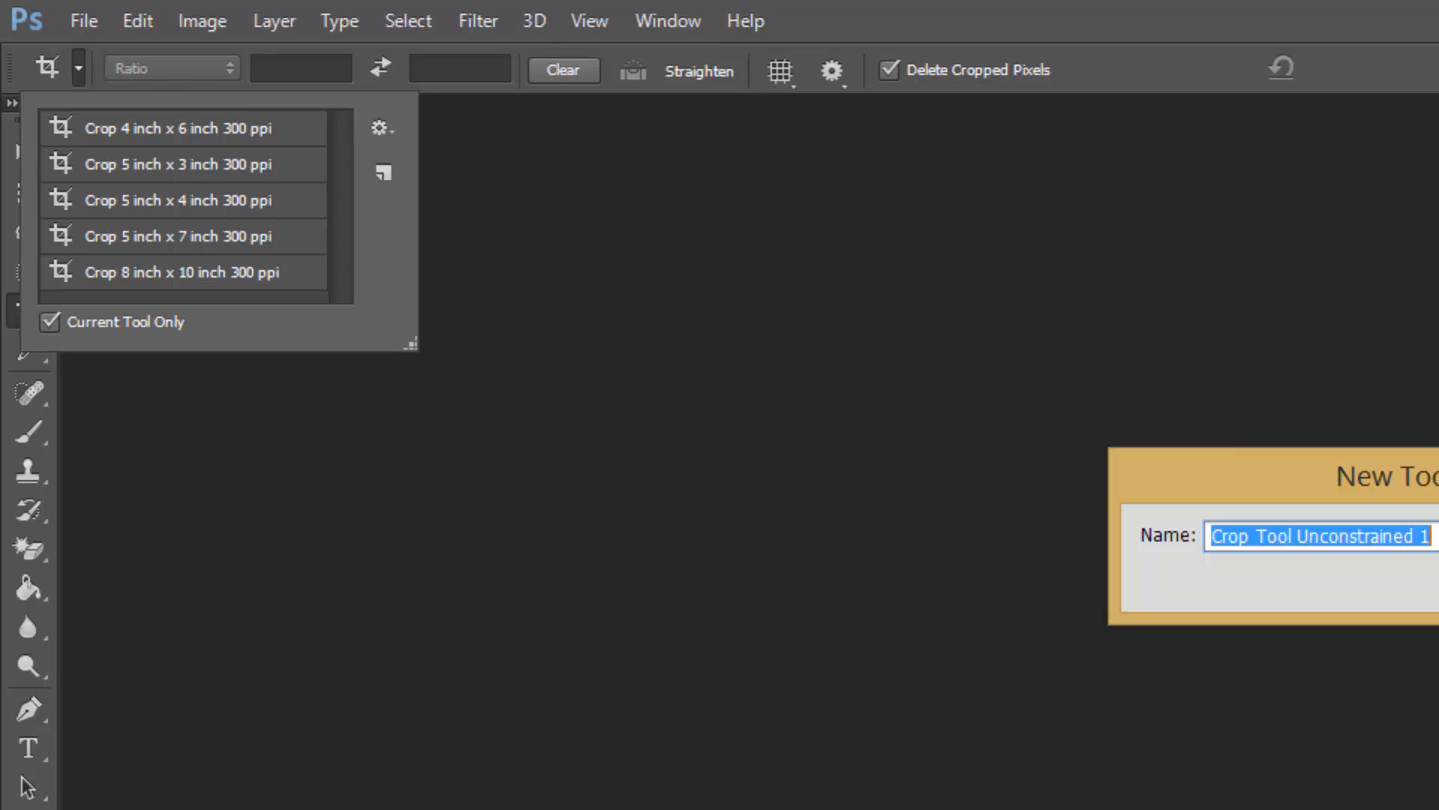
key("Escape")
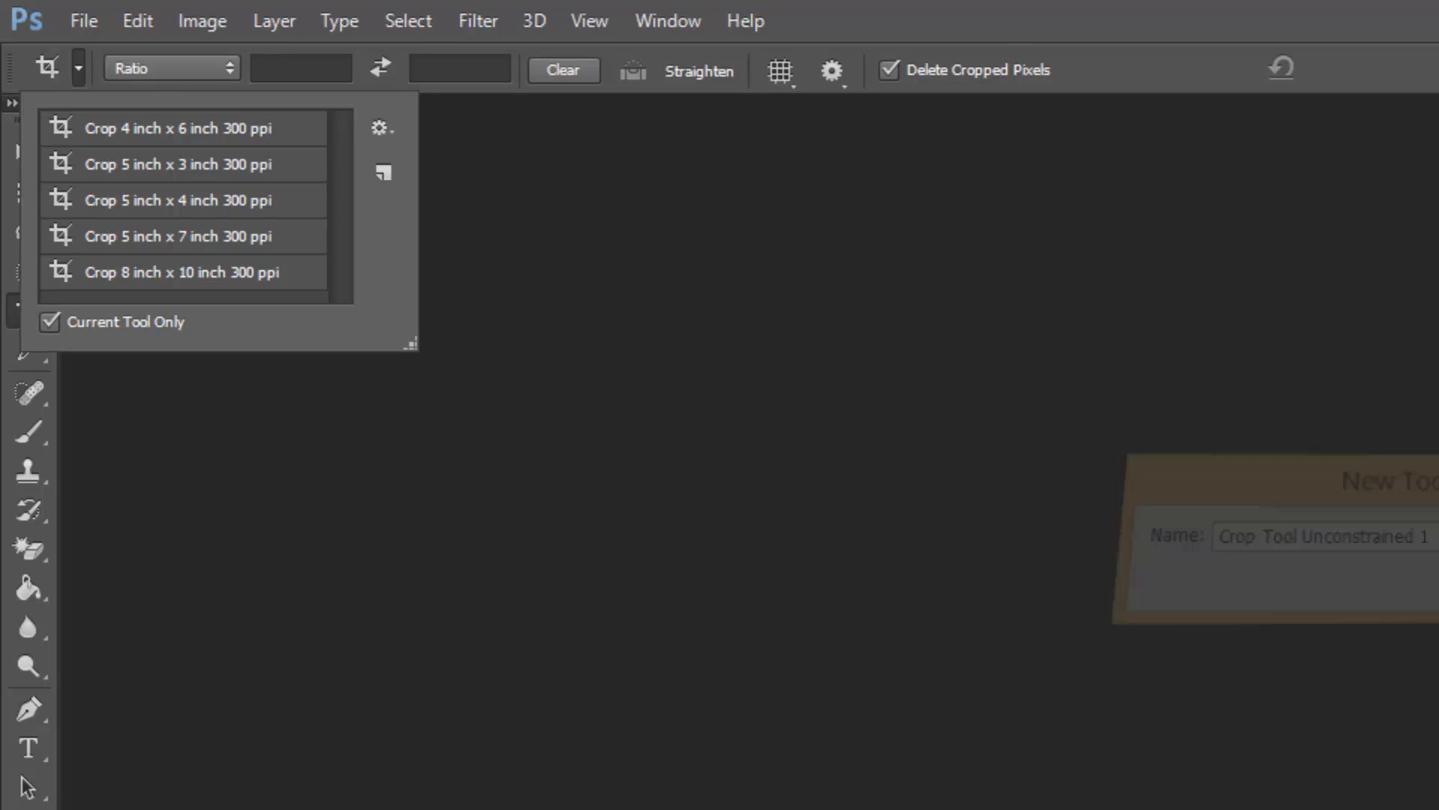
left_click(1381, 64)
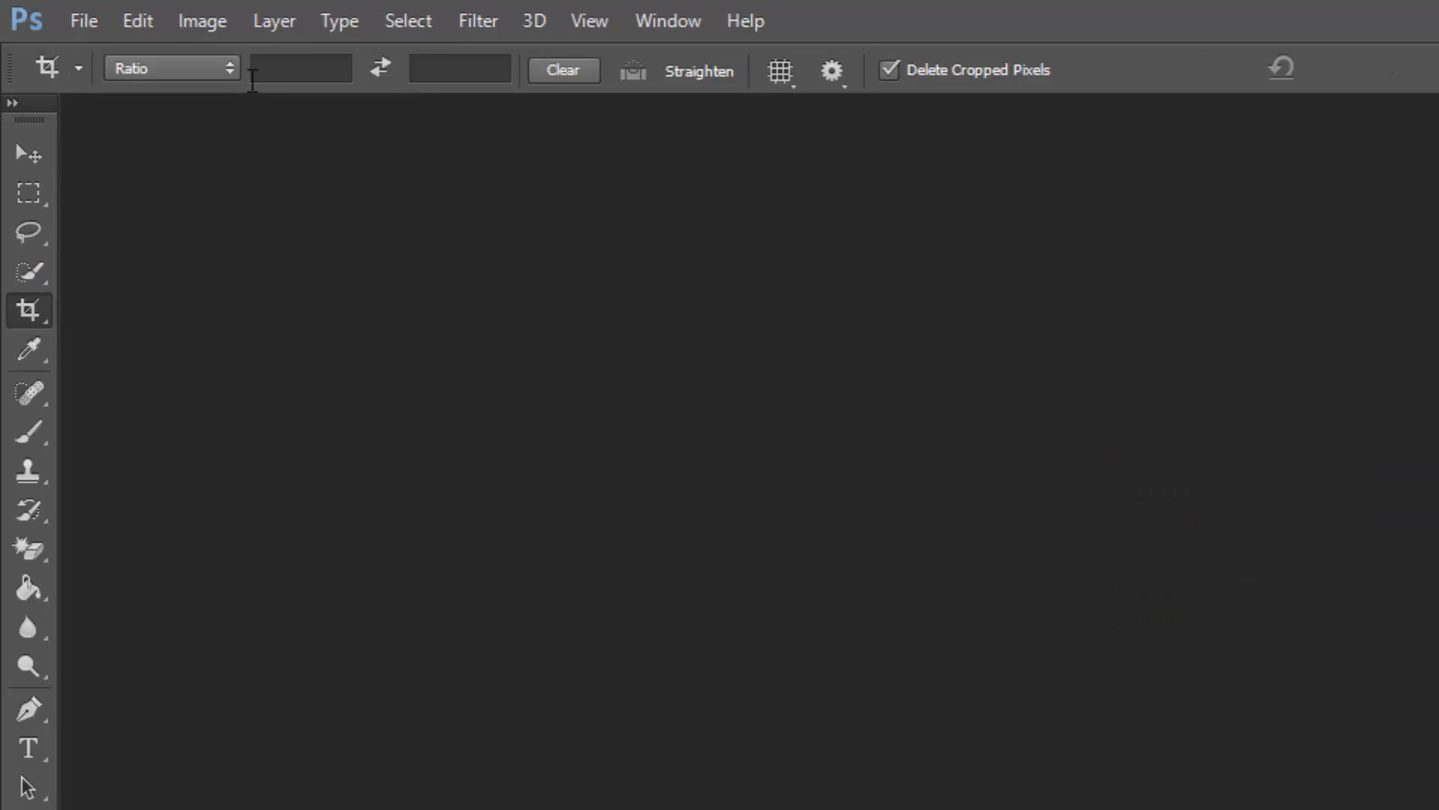
Examine the Crop tool's ratio fields and its list of aspect-ratio presets, and clear the ratio values
left_click(310, 71)
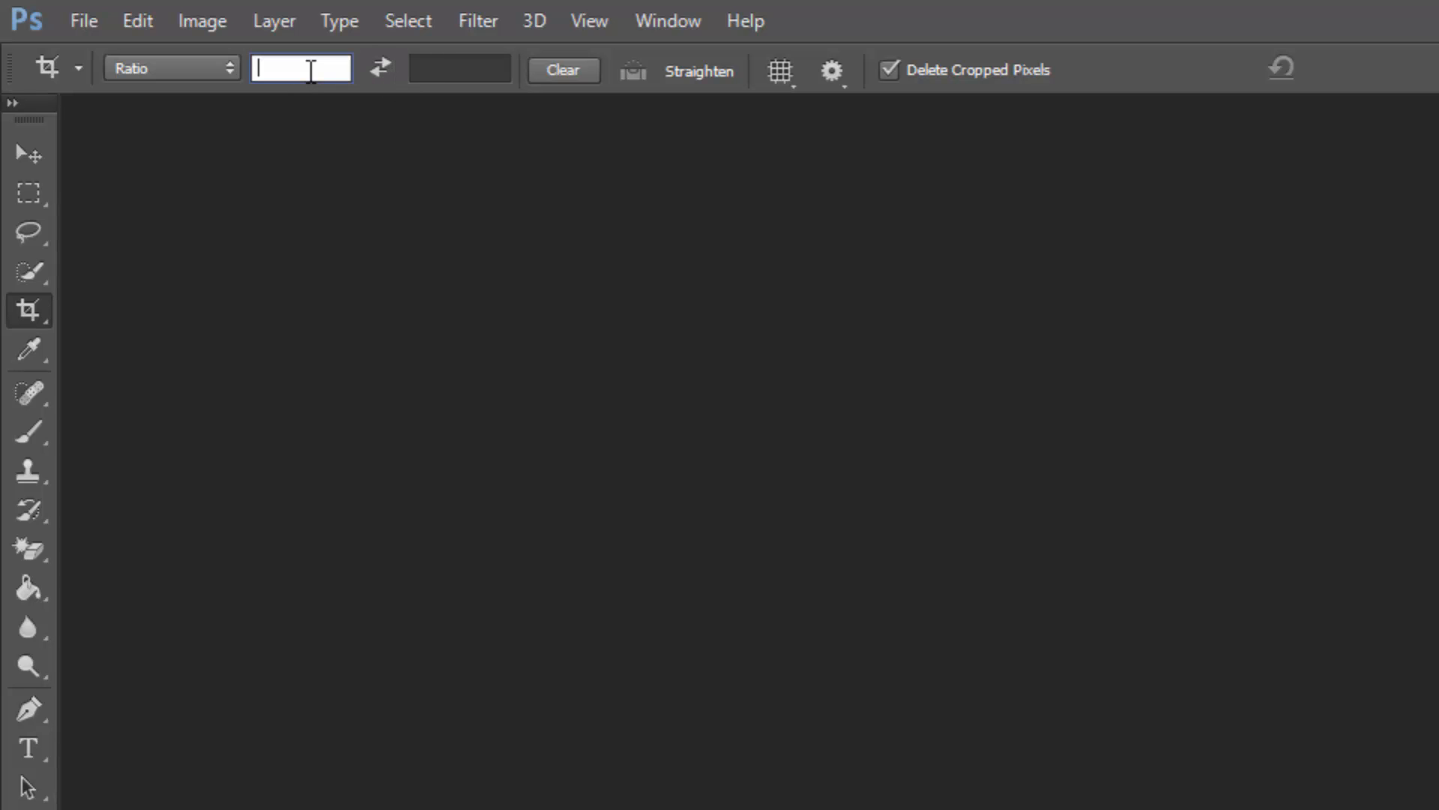
key("Tab")
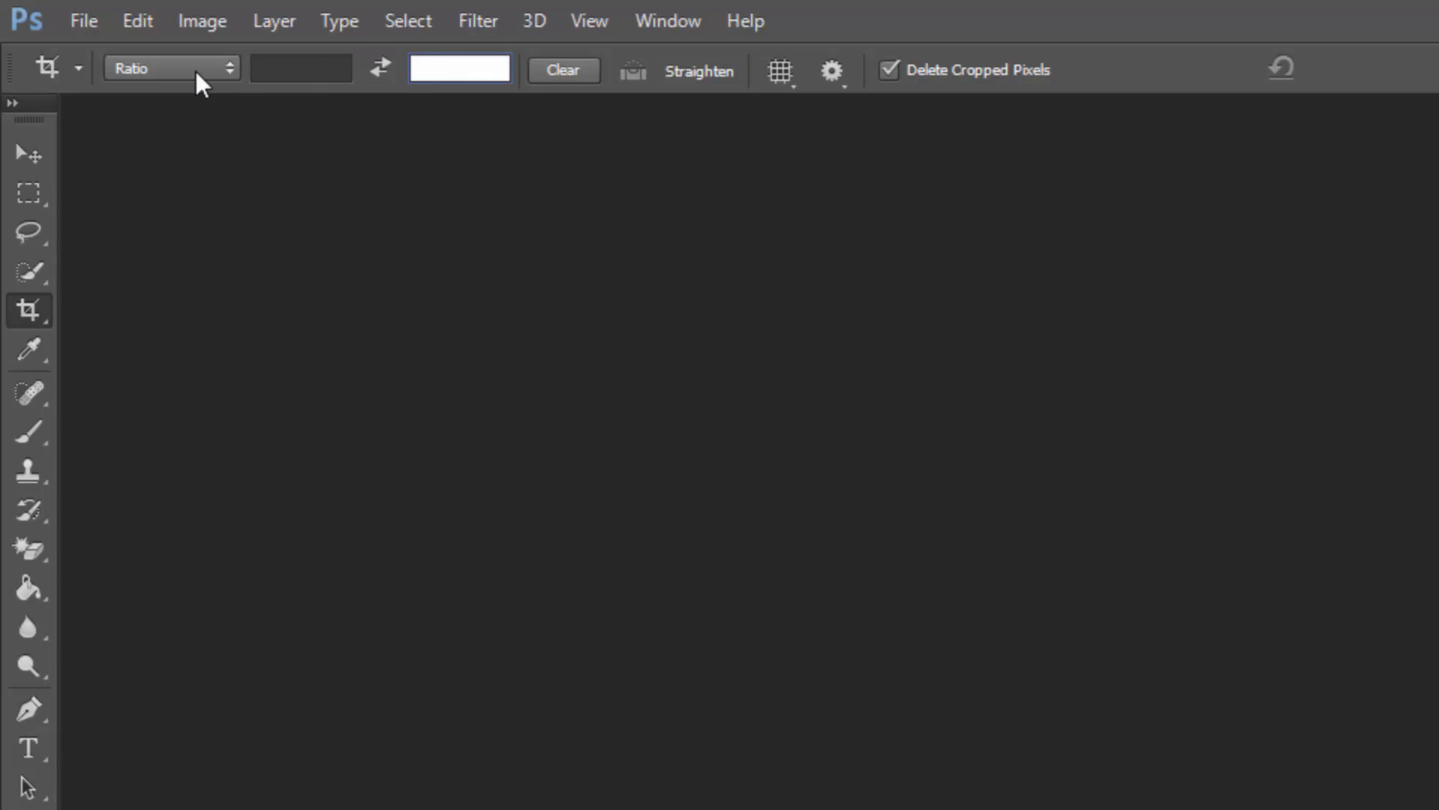
left_click(218, 69)
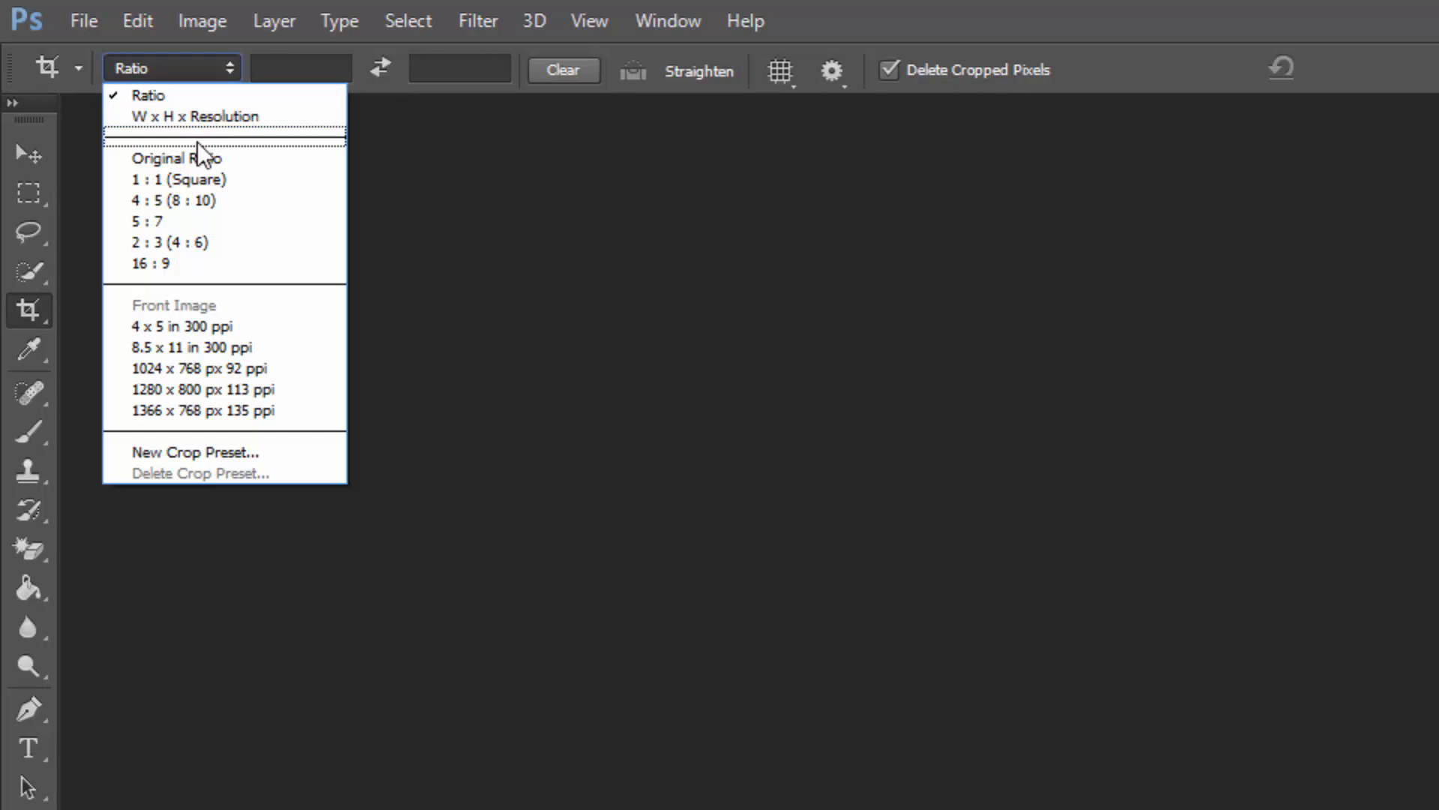
left_click(1381, 41)
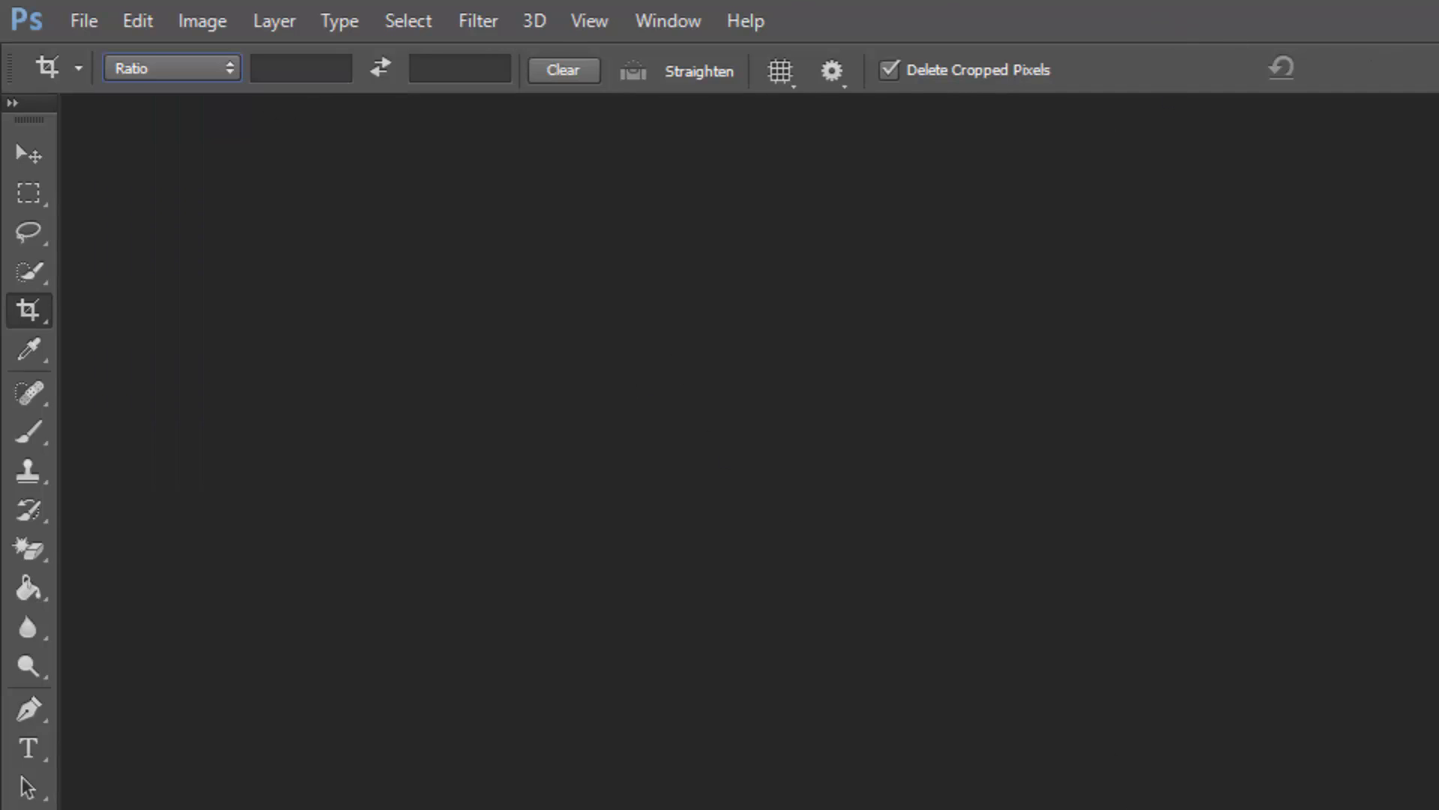
left_click(567, 75)
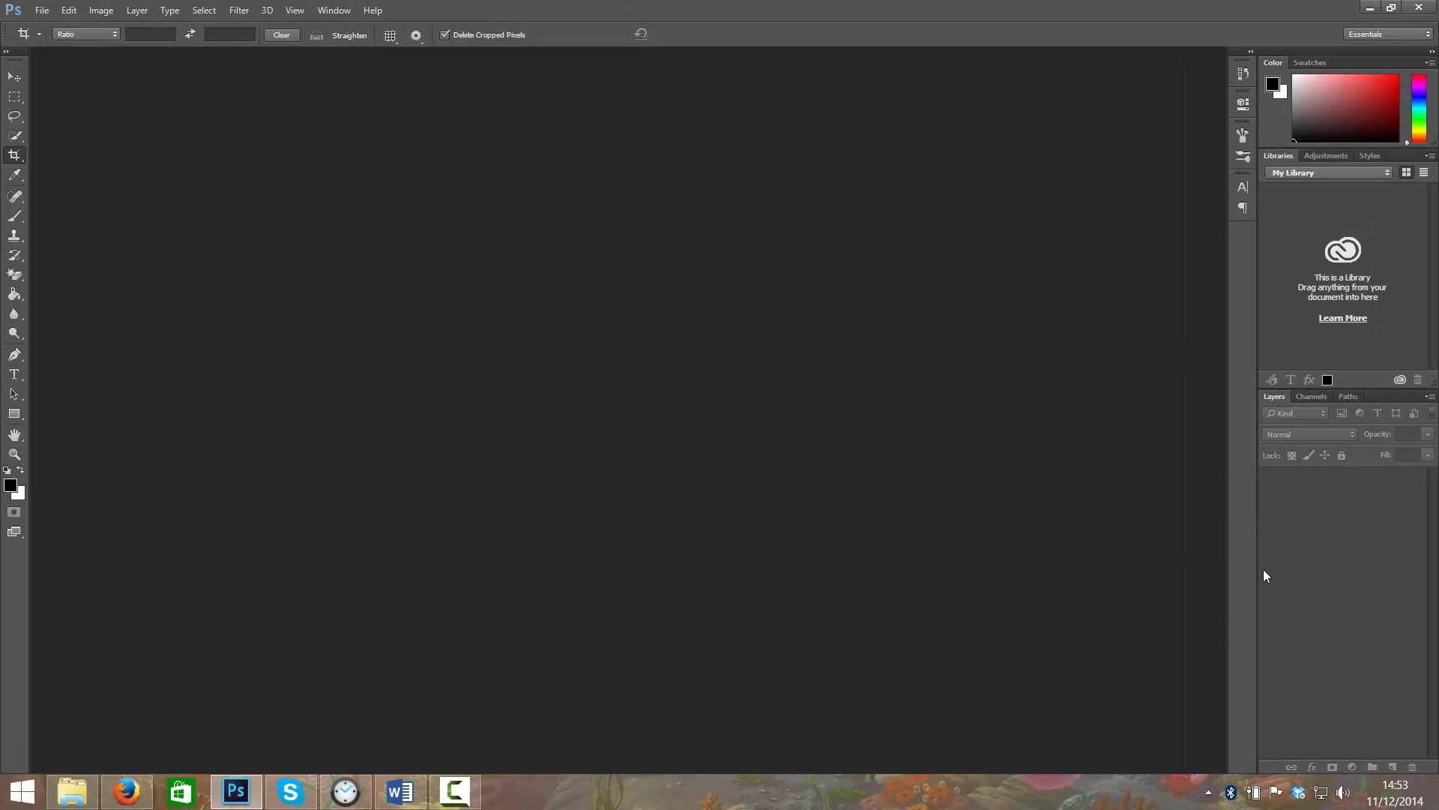
Hide the Layers panel and show it again
left_click(332, 12)
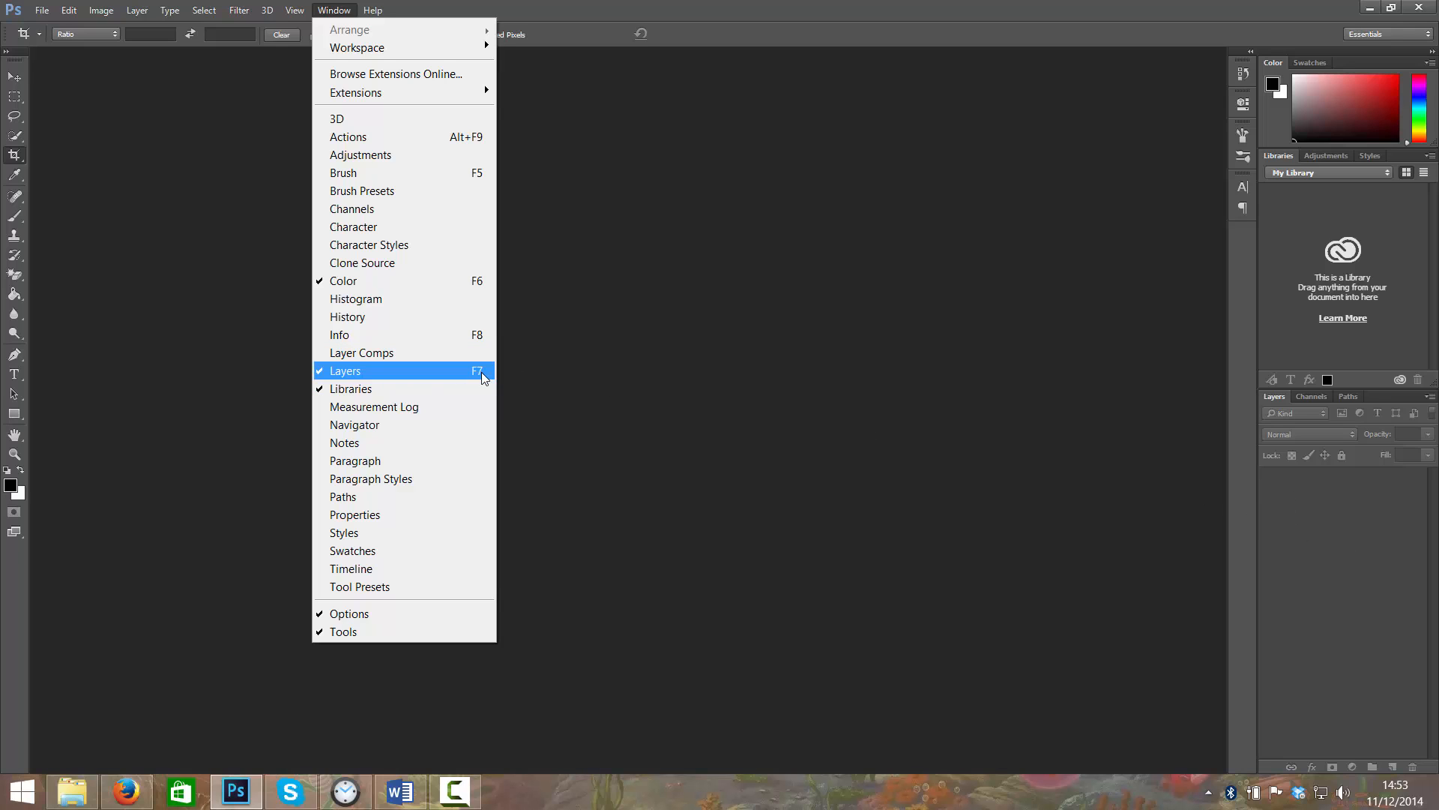
left_click(431, 369)
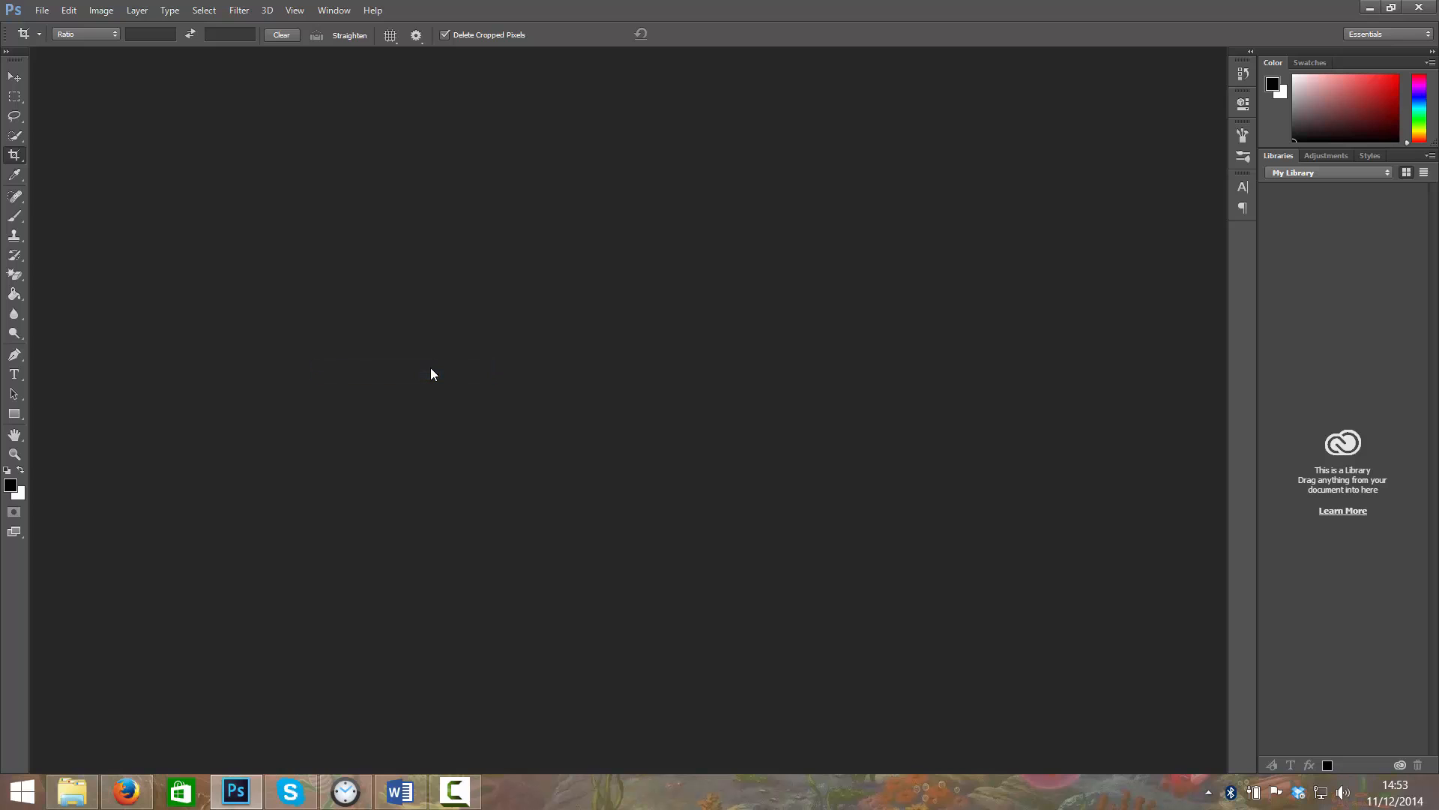
left_click(334, 10)
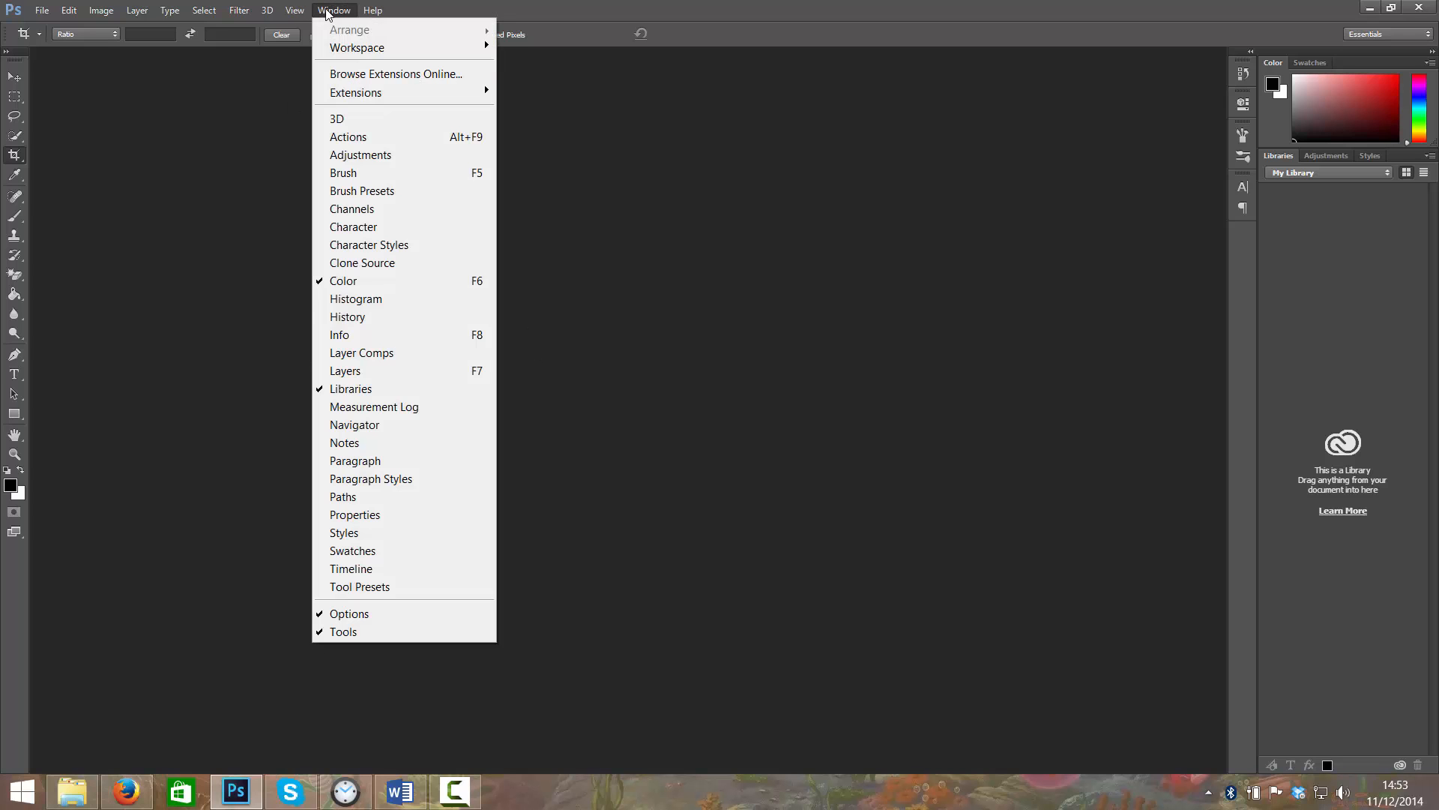
key("Escape")
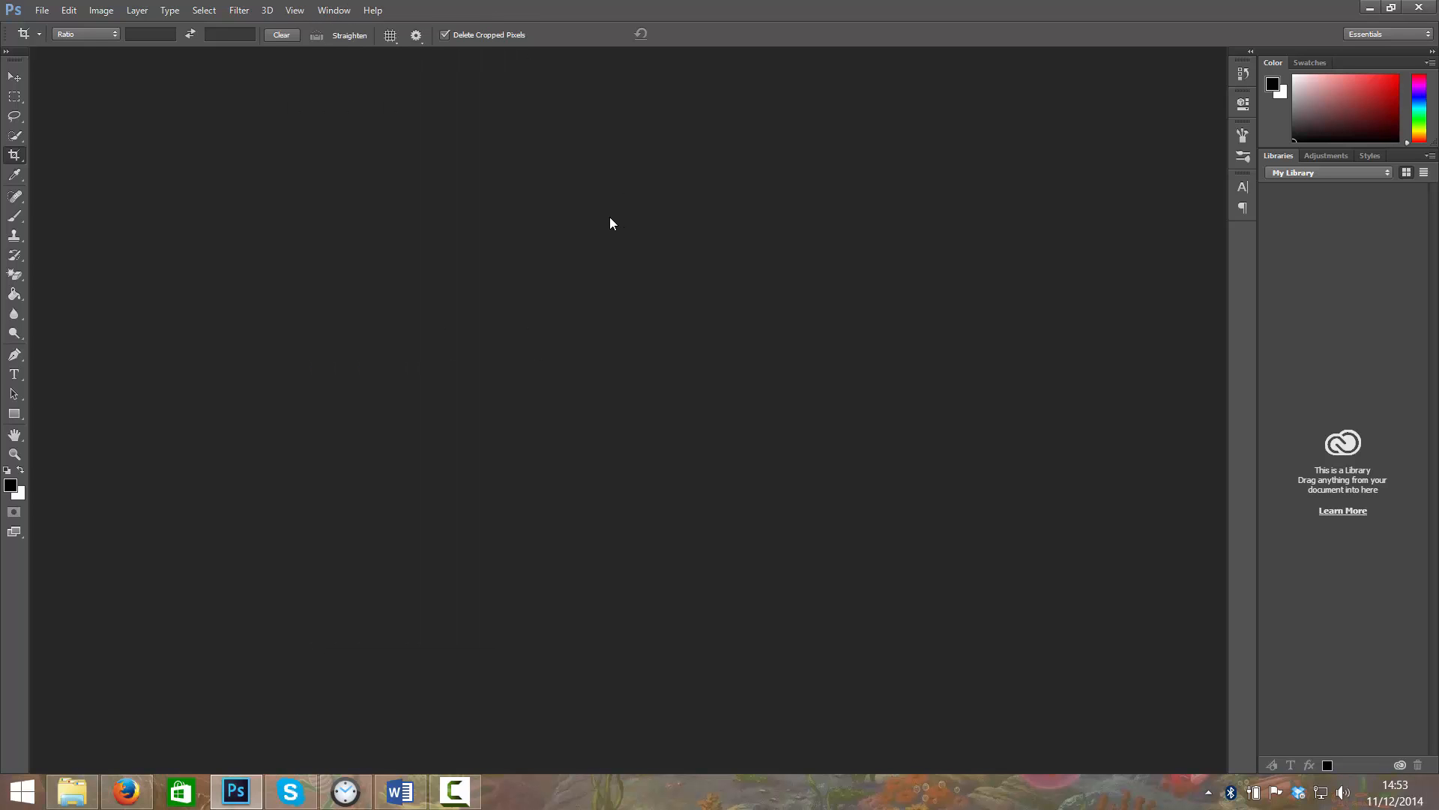
key("F7")
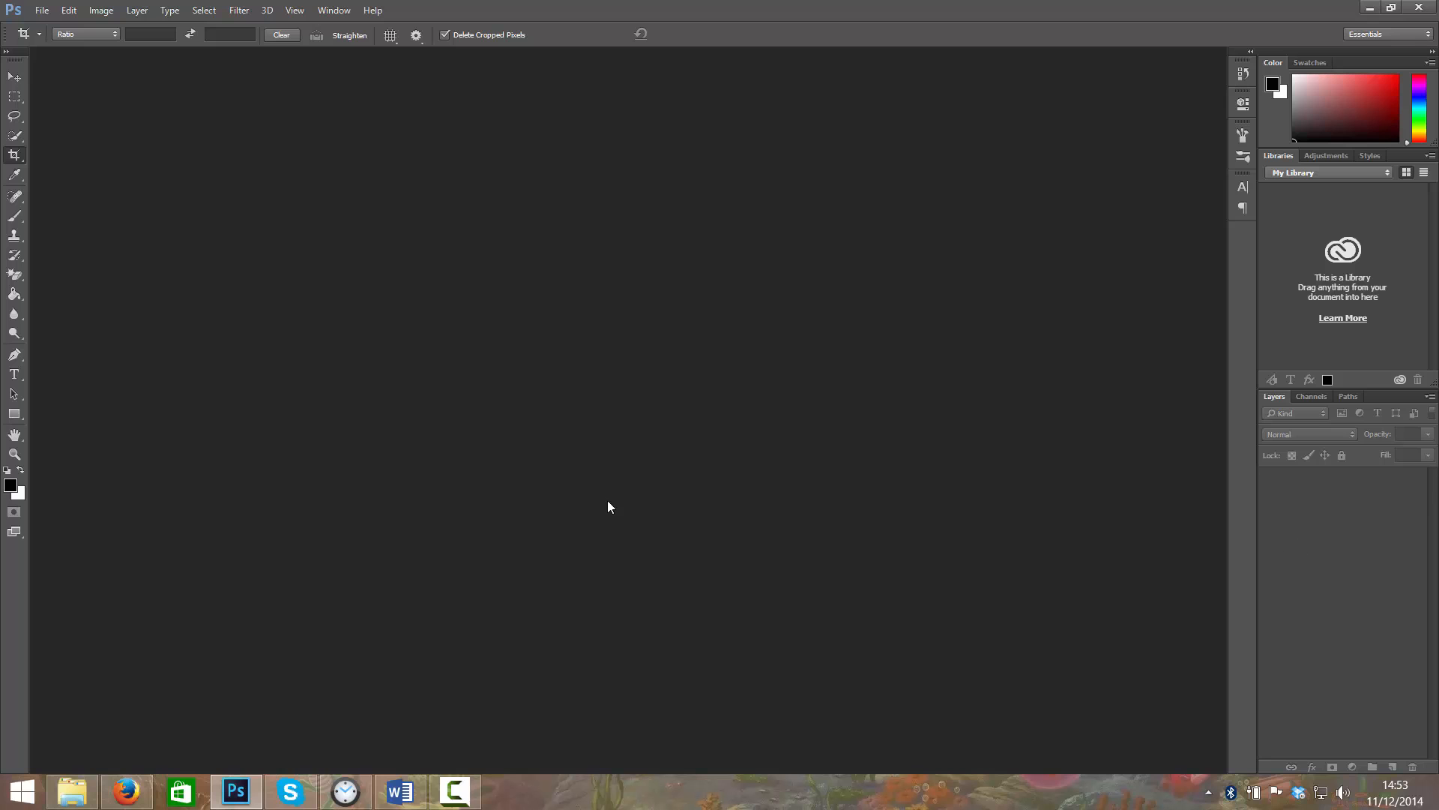
Create a new 1920 x 1080 pixel document at 72 pixels/inch in 8-bit RGB Color with a white background
left_click(42, 10)
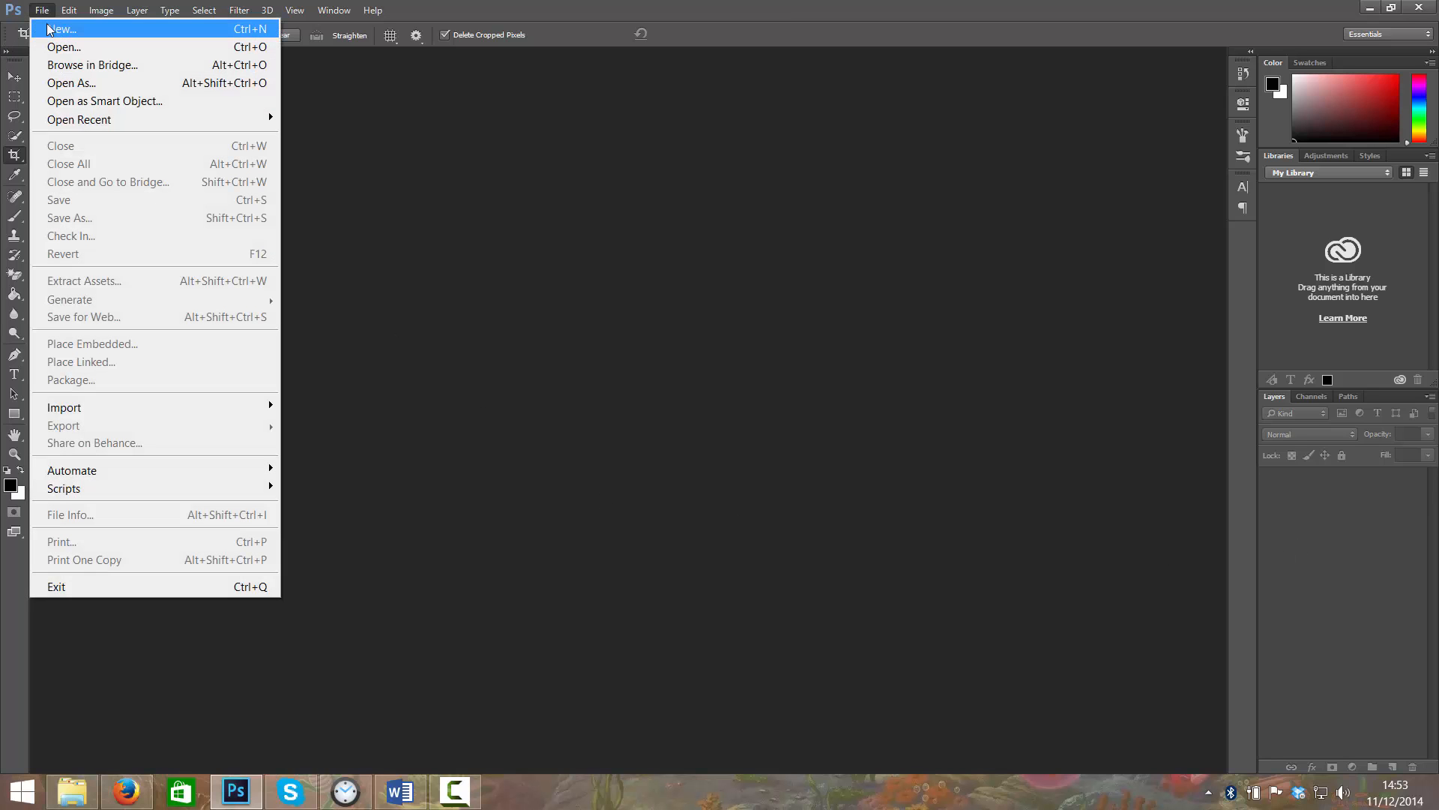
left_click(48, 29)
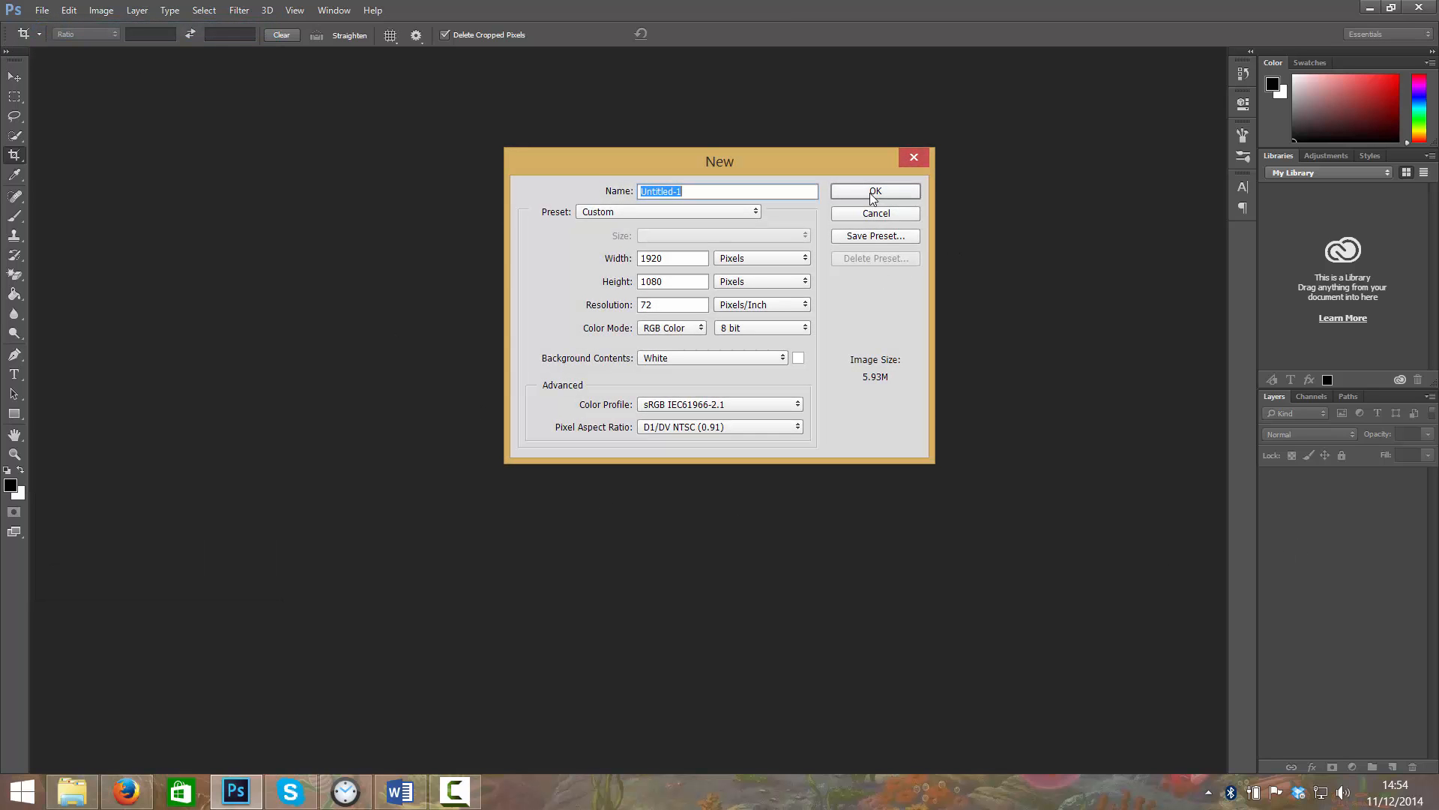
left_click(872, 195)
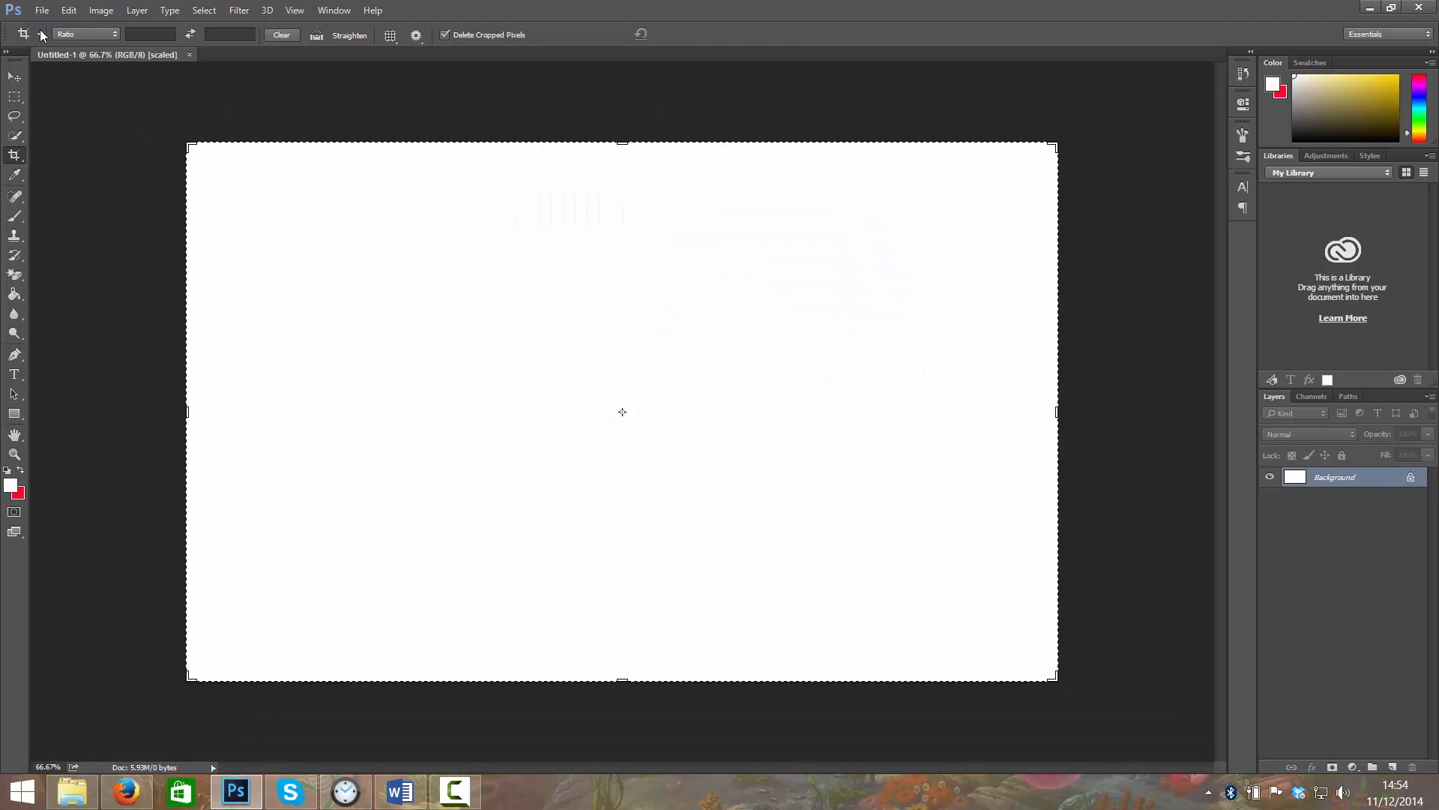
Add a new empty layer above the Background, select the Background, and make the new layer active again
left_click(137, 10)
mouse_move(149, 35)
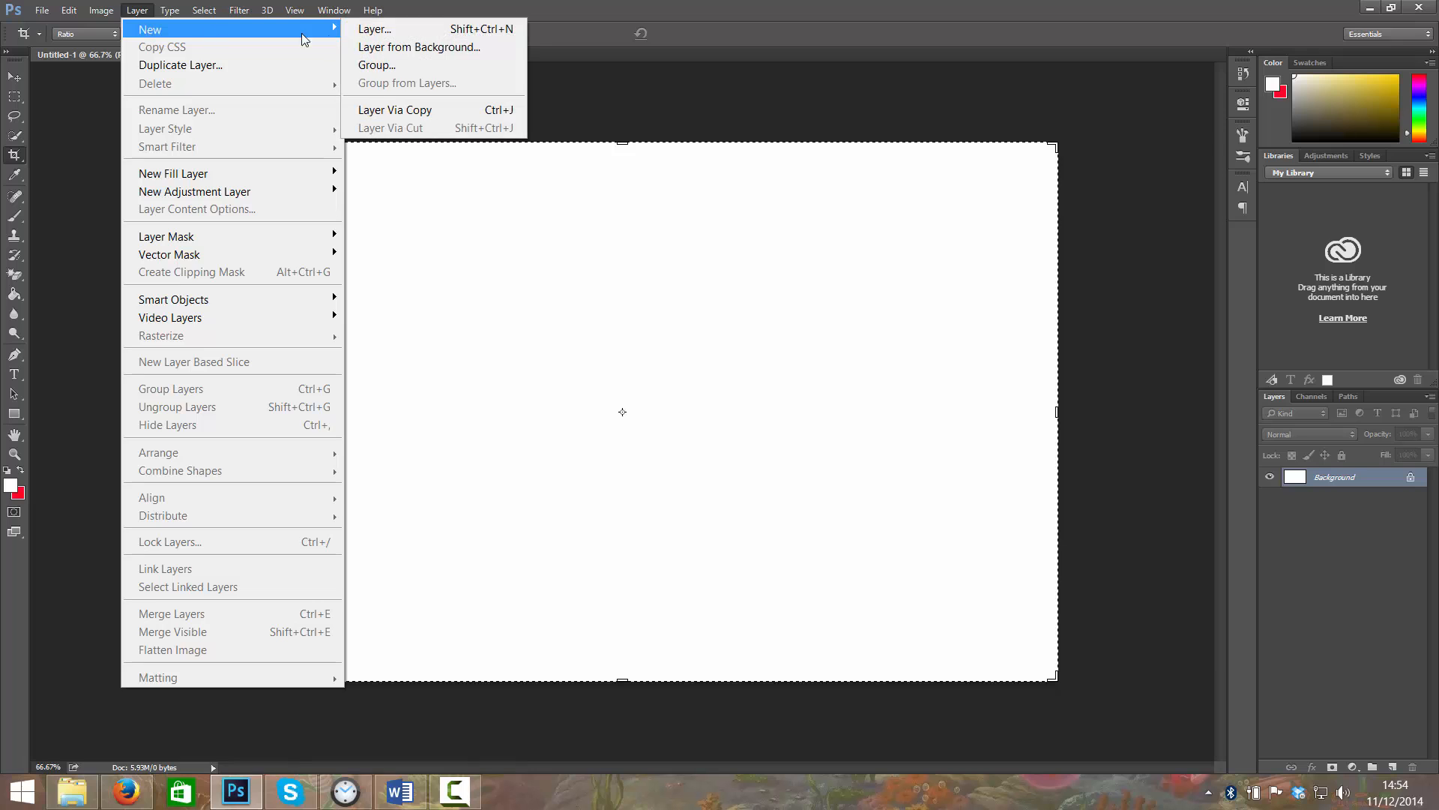
left_click(375, 30)
left_click(847, 247)
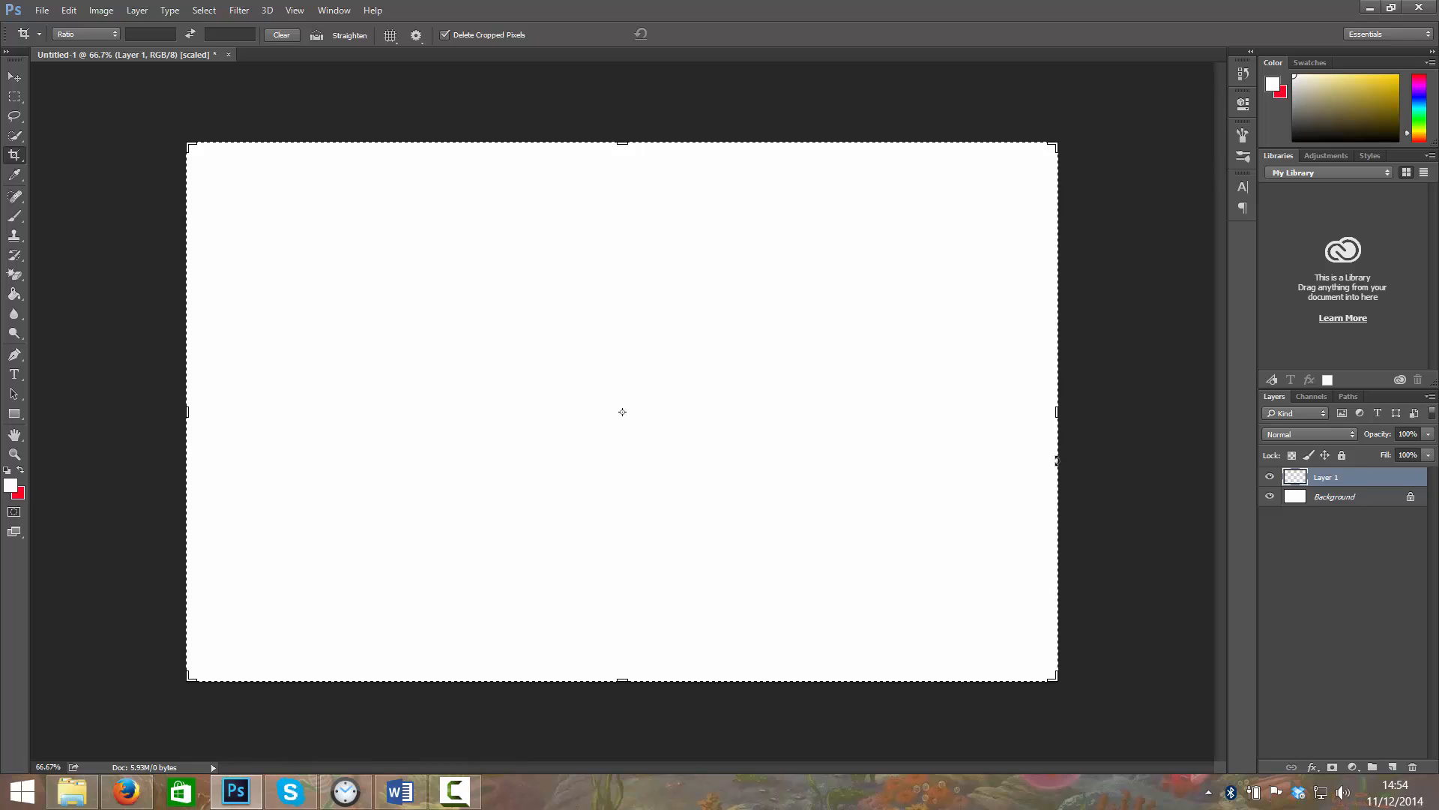
left_click(1338, 497)
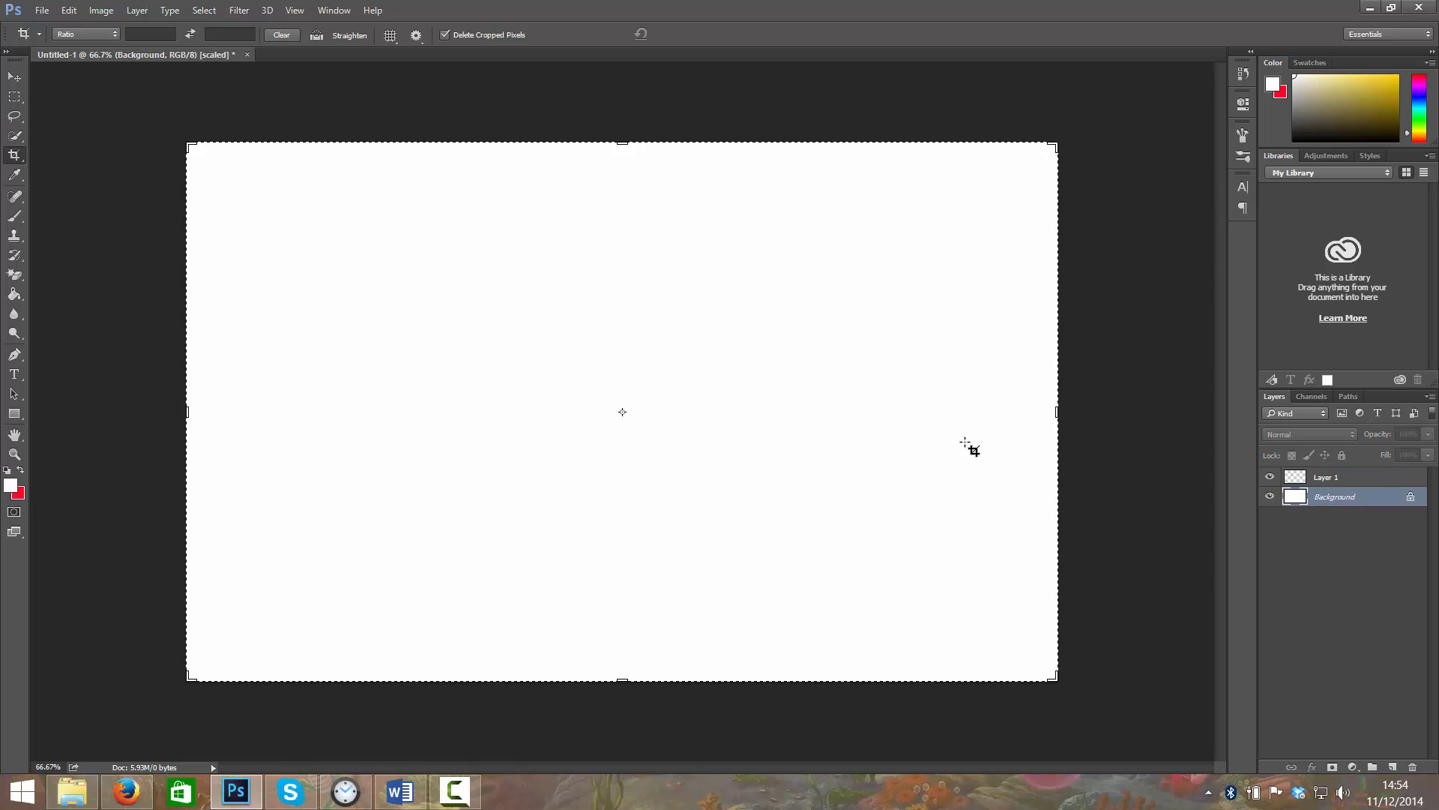
left_click(1360, 480)
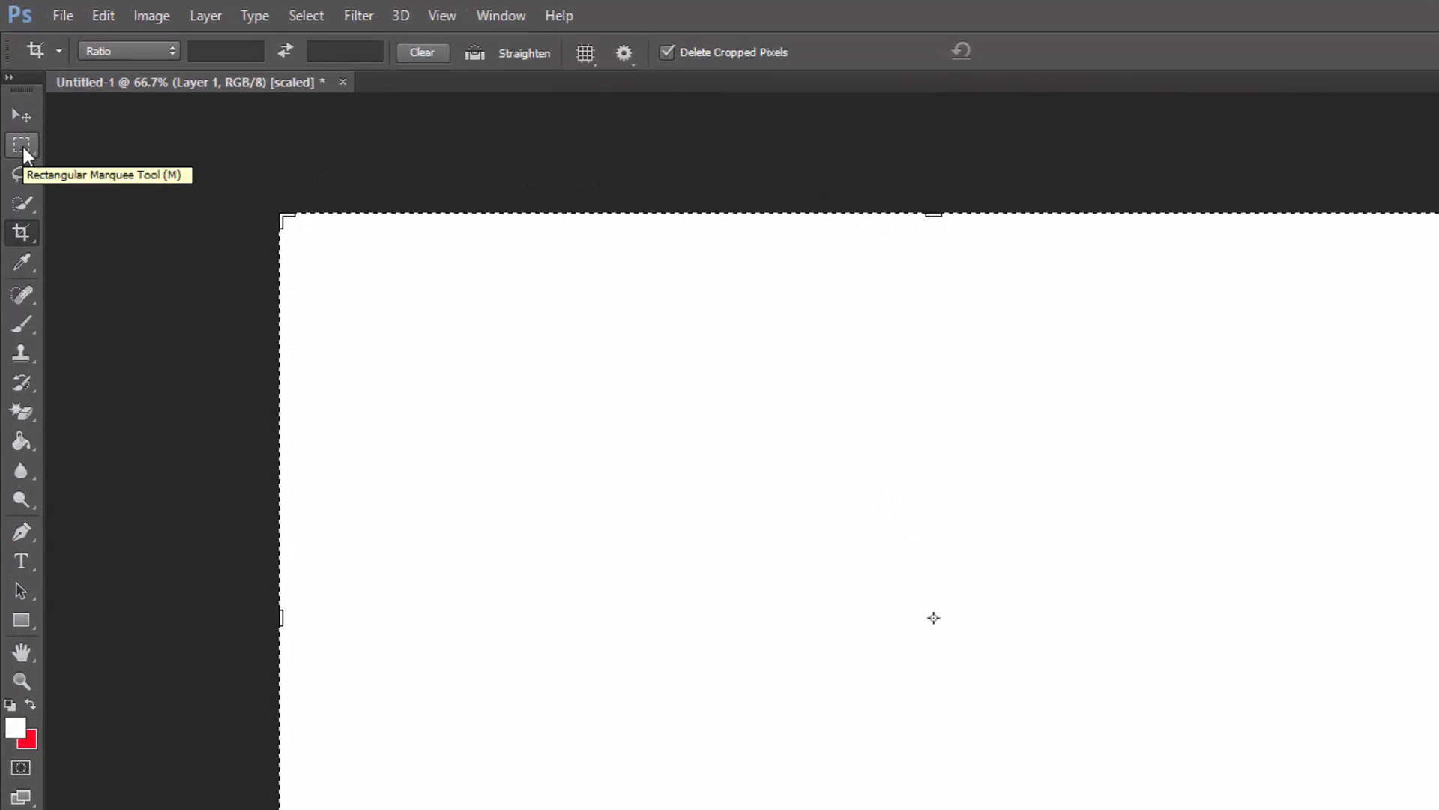
Draw a large rectangular selection inside the canvas on the new layer with the Rectangular Marquee tool
left_click(24, 147)
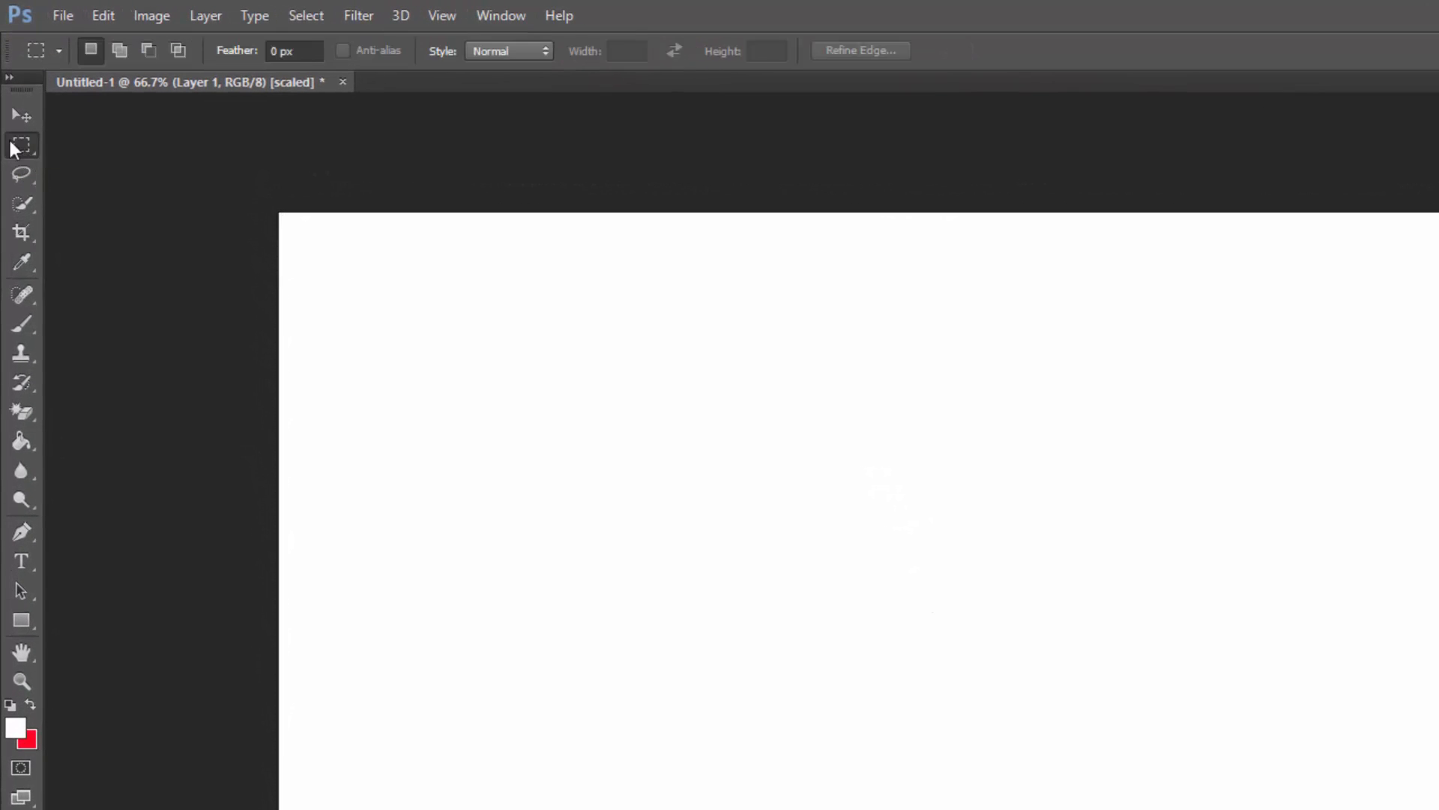
right_click(27, 147)
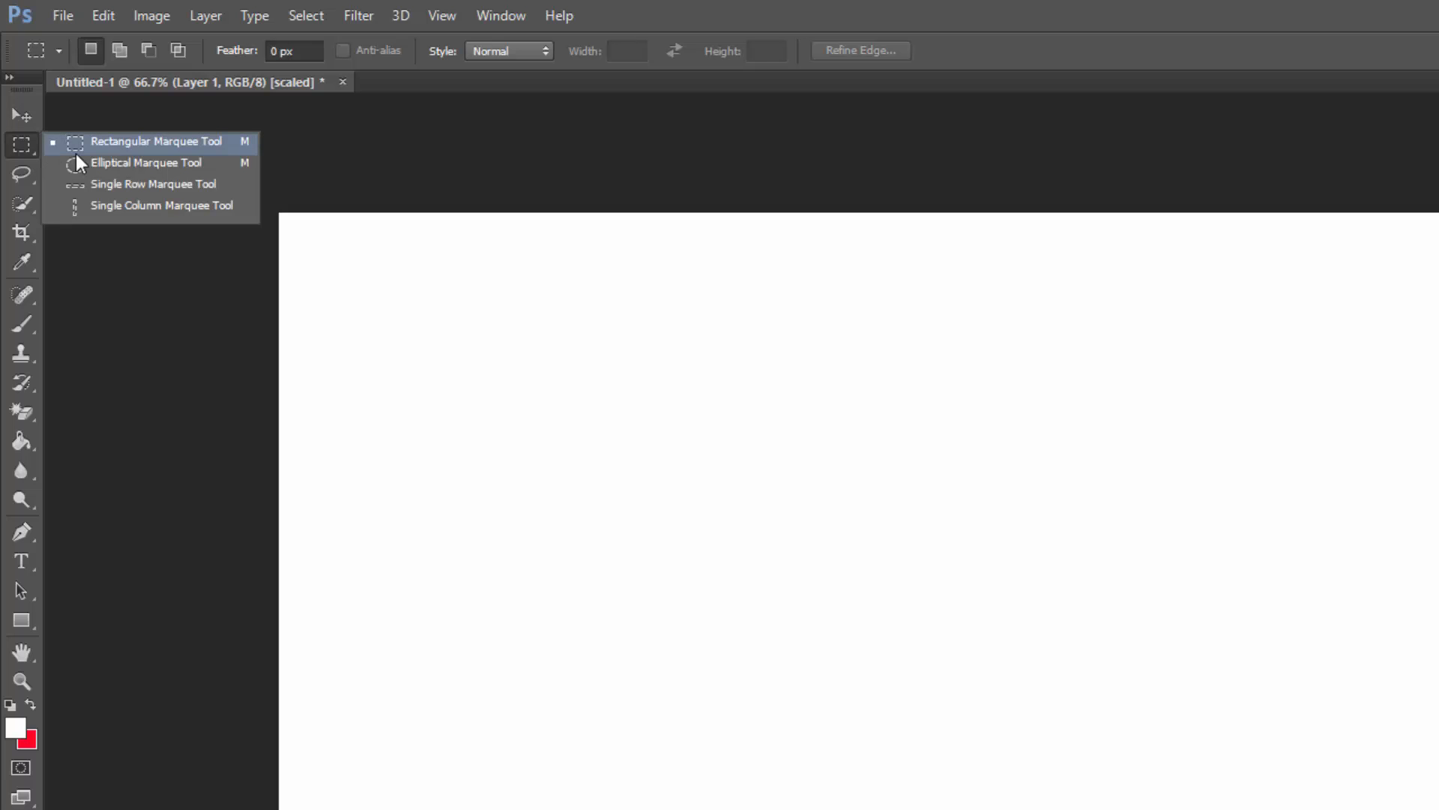
left_click(137, 151)
left_click_drag(555, 286, 1281, 806)
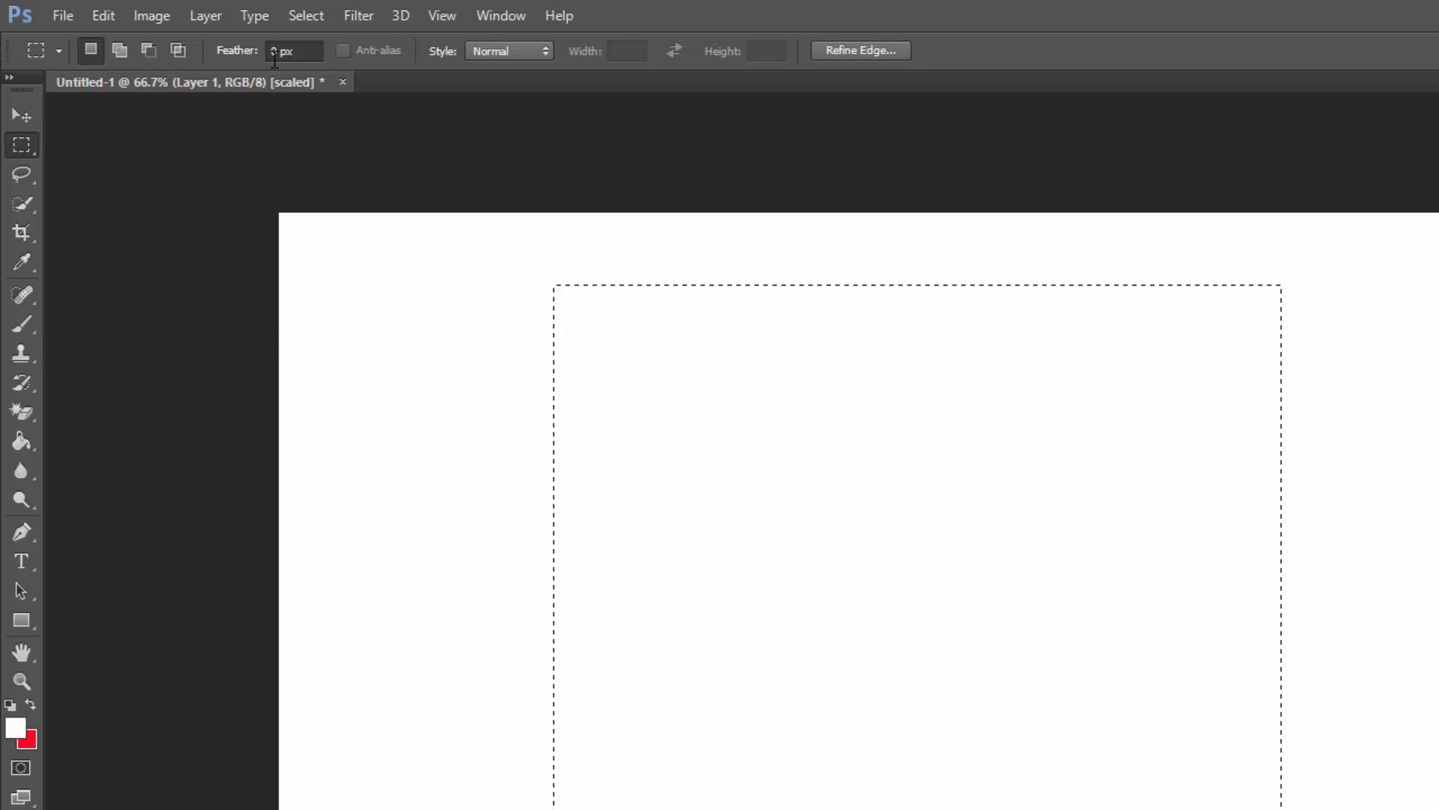
Replace the current selection with a tall rectangular marquee selection over the left part of the canvas
left_click_drag(431, 262, 760, 787)
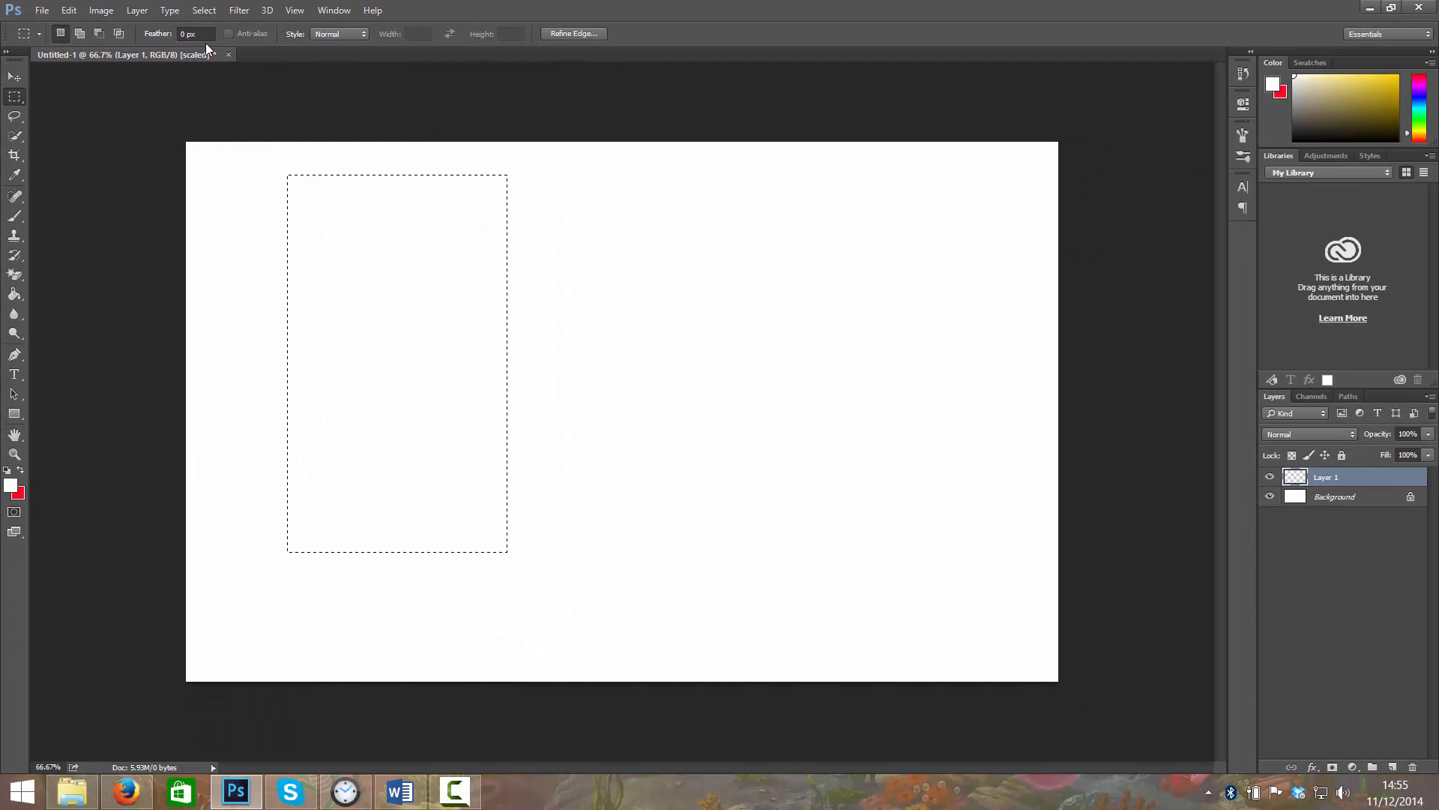
Examine the Camera Raw preferences and close them with the existing settings
left_click(70, 12)
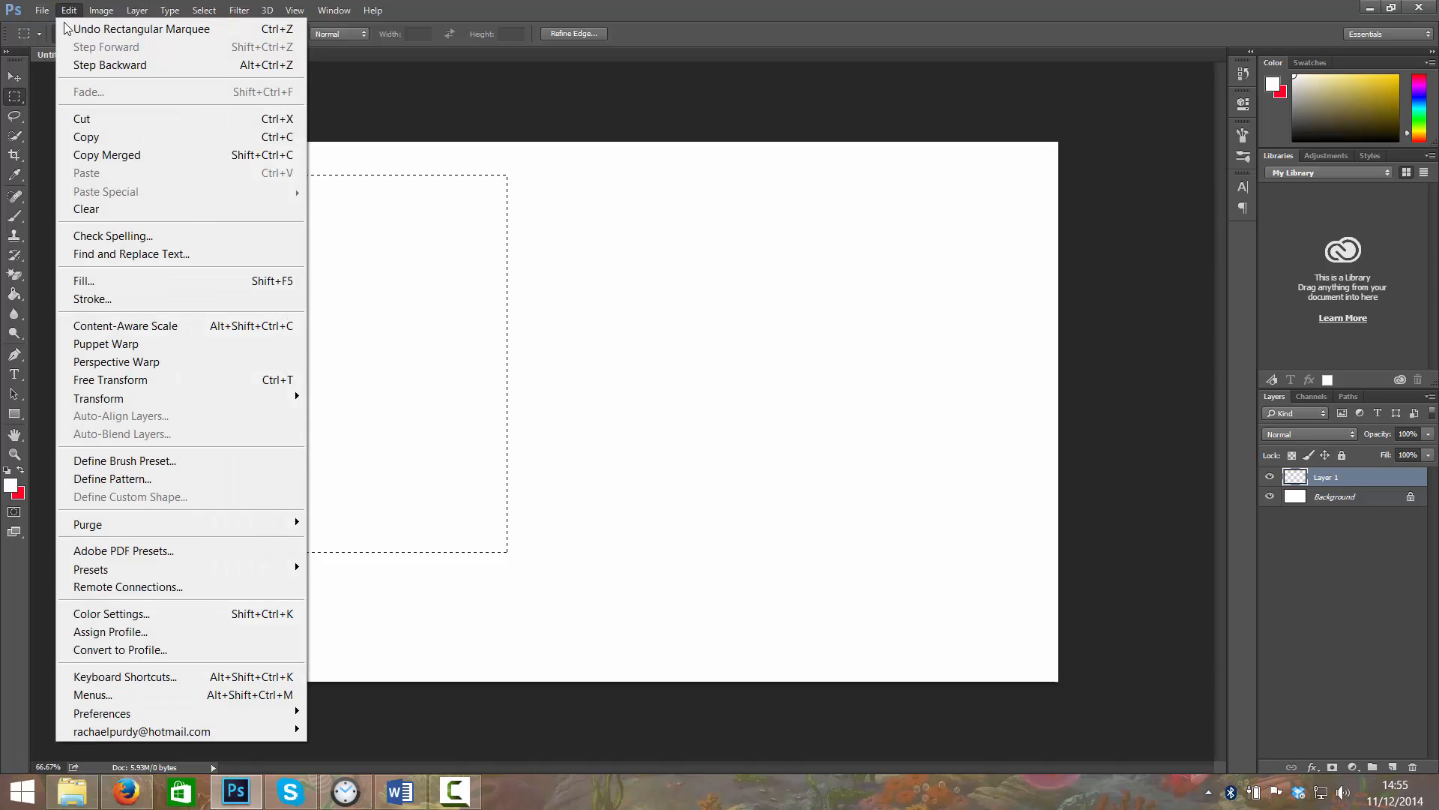
mouse_move(149, 718)
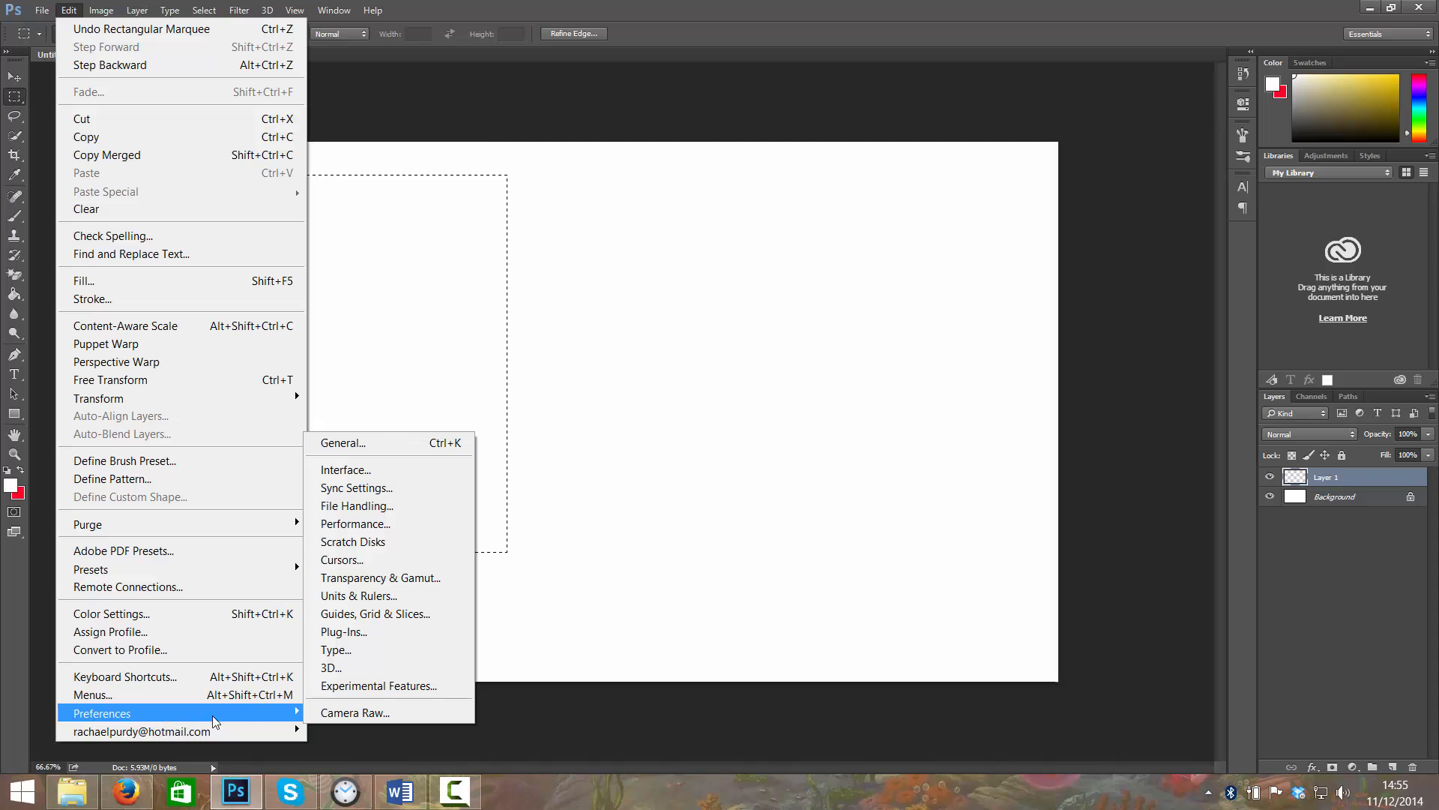
left_click(341, 712)
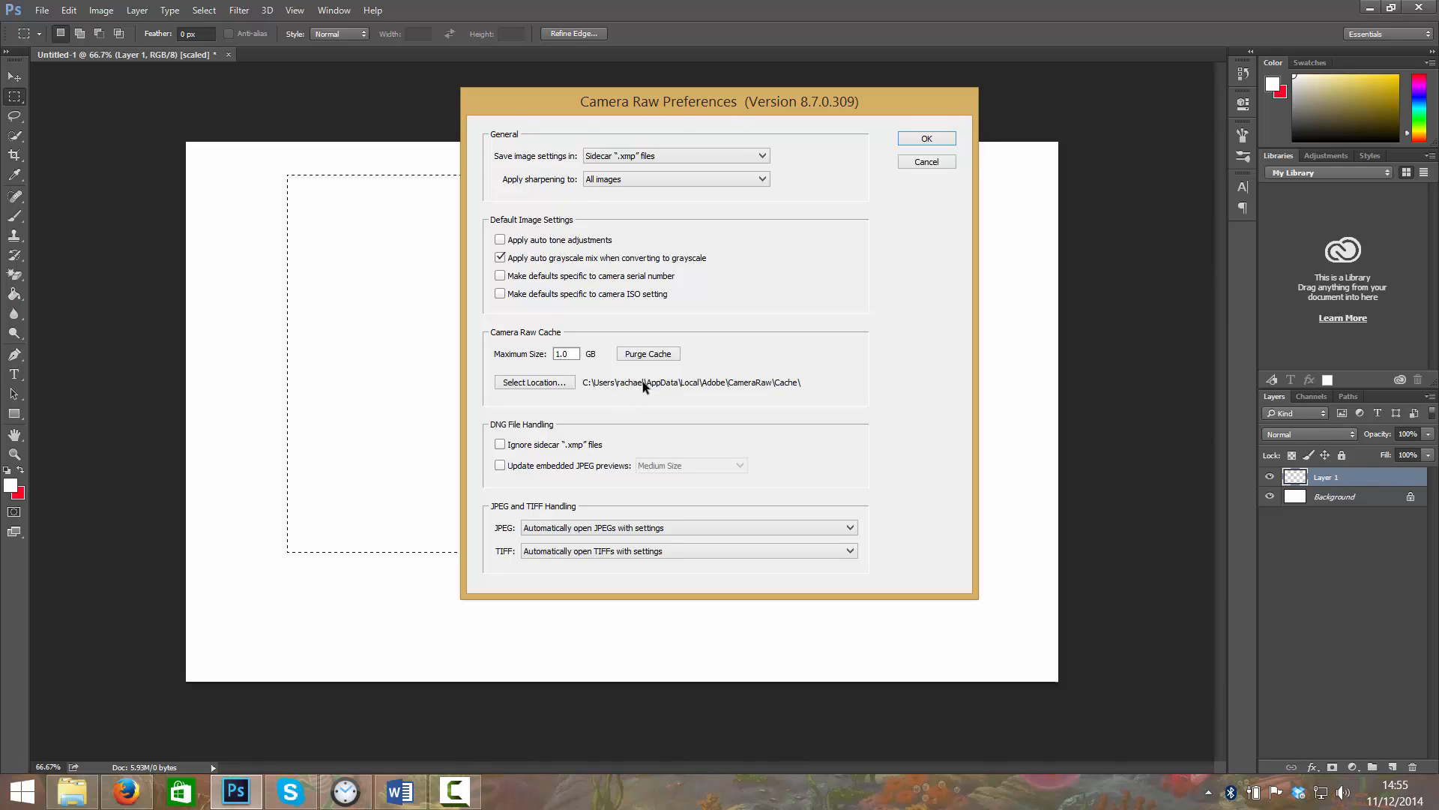
left_click(914, 142)
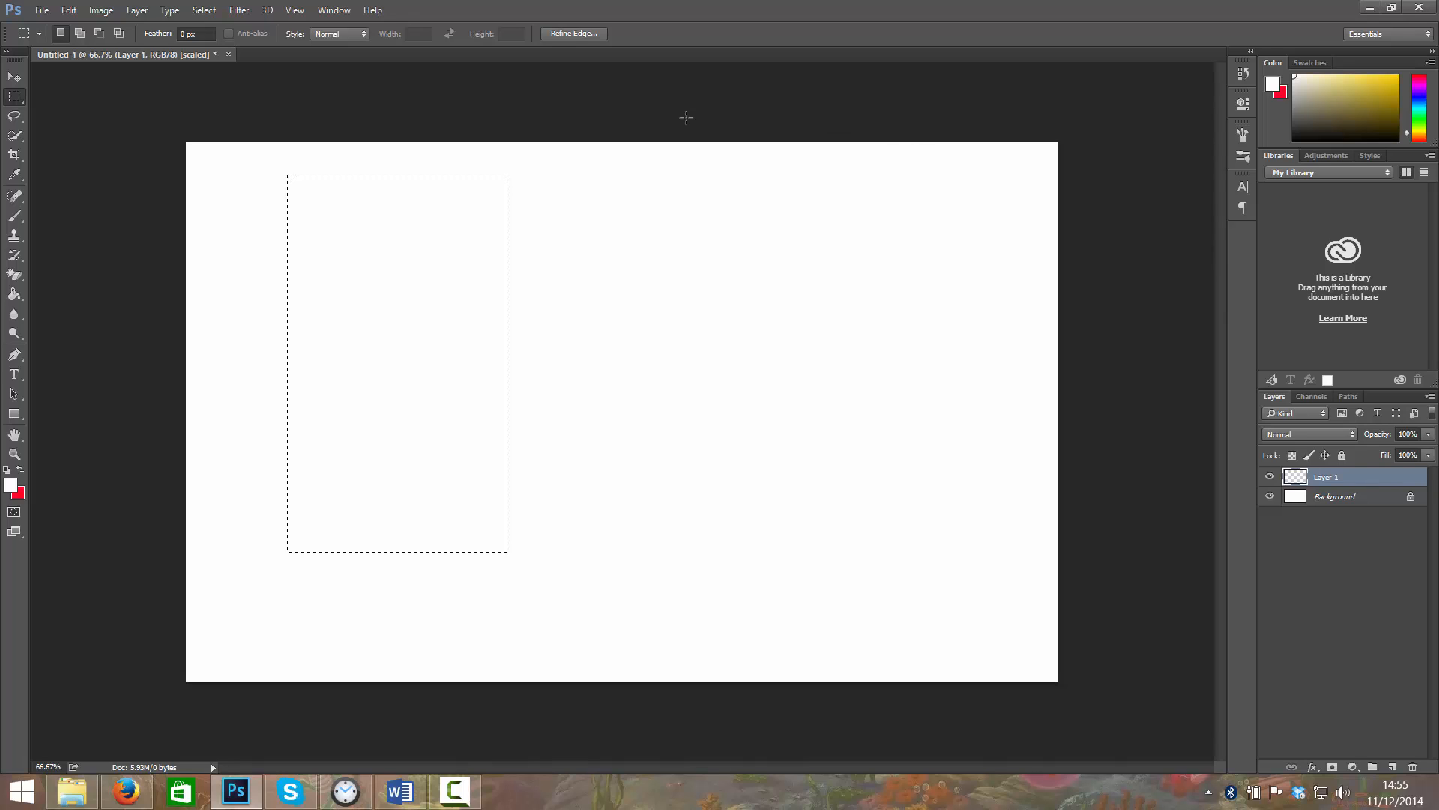
Clear the rectangular selection, and view the Blending Options of Layer 1, accepting the default layer style settings
left_click(217, 177)
right_click(1353, 487)
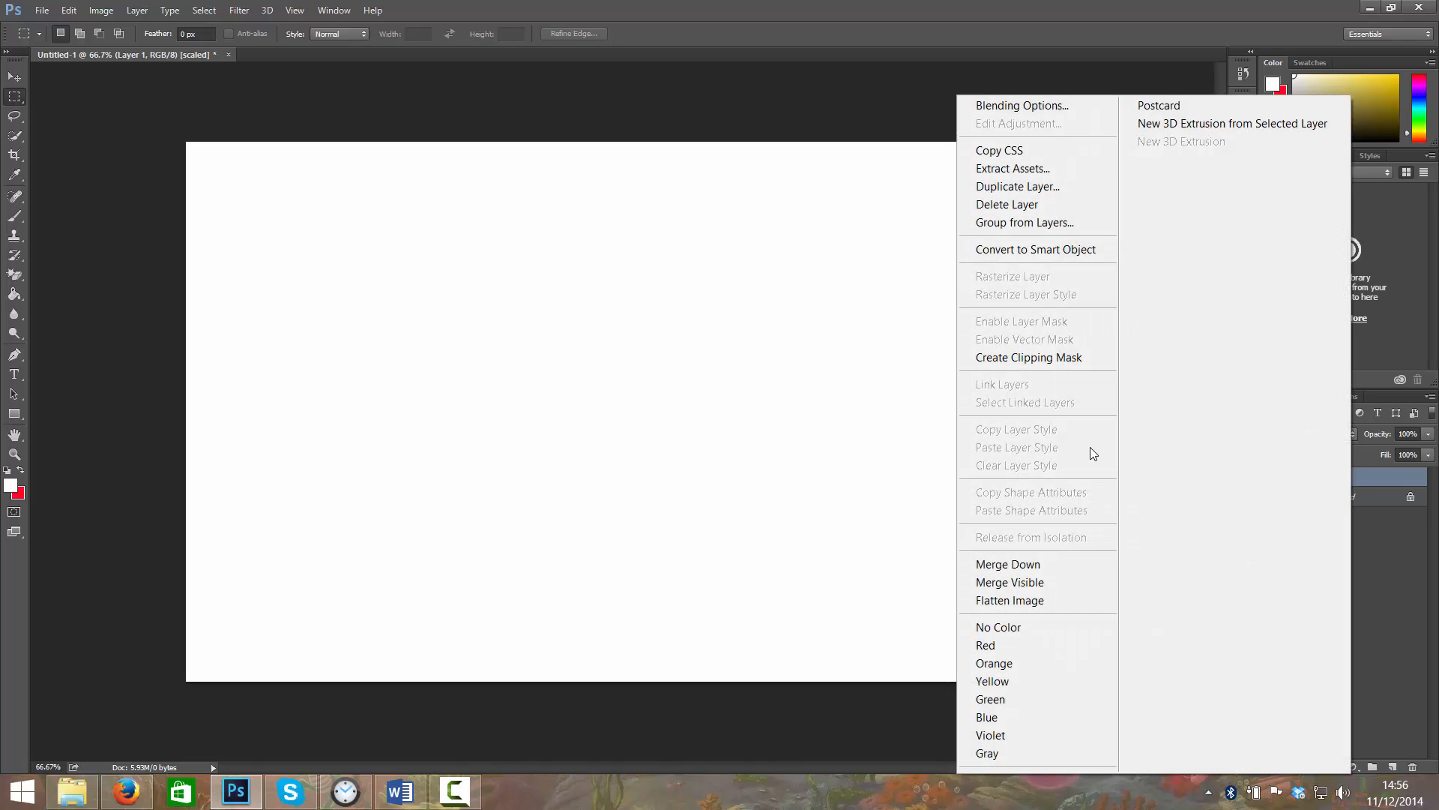
left_click(1005, 106)
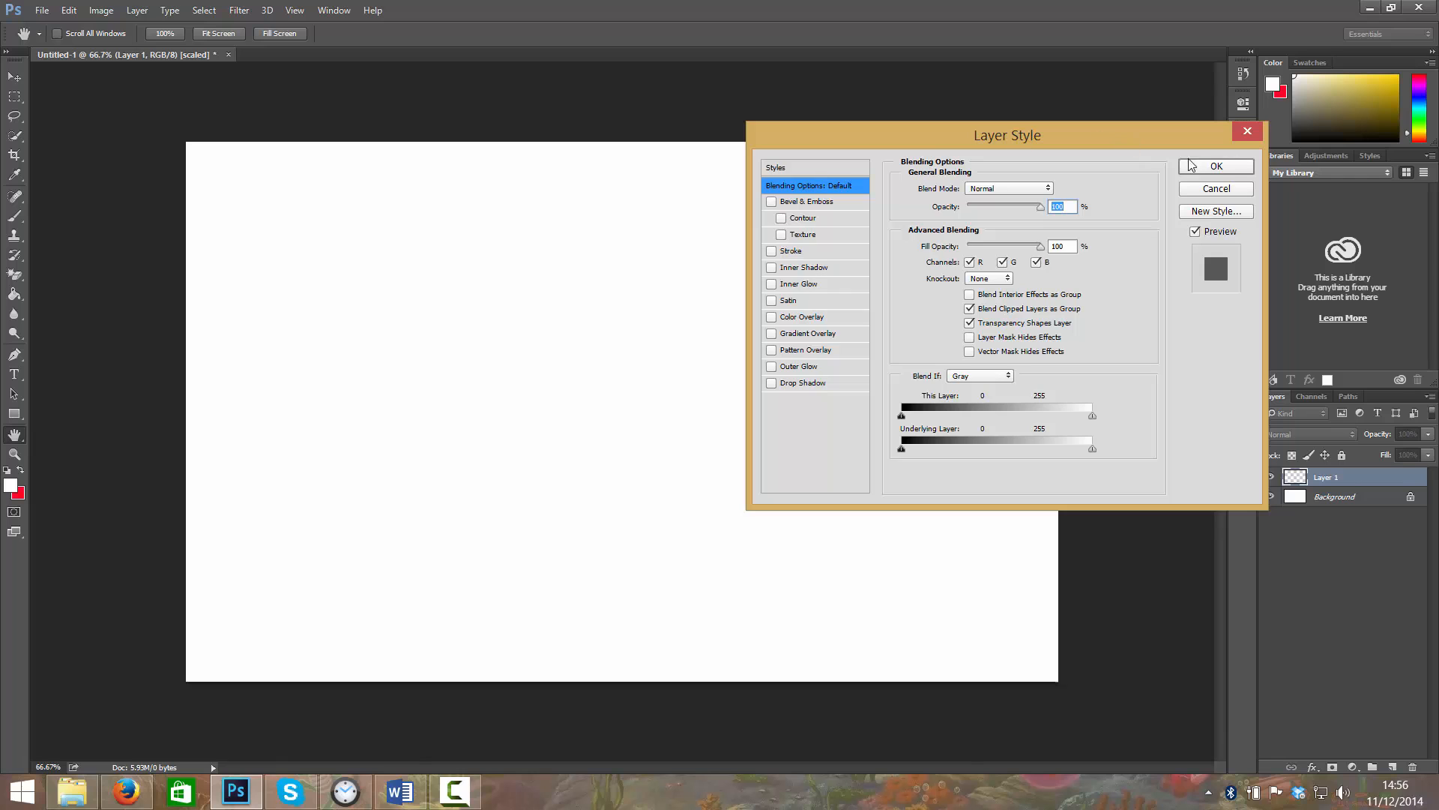
left_click(1236, 167)
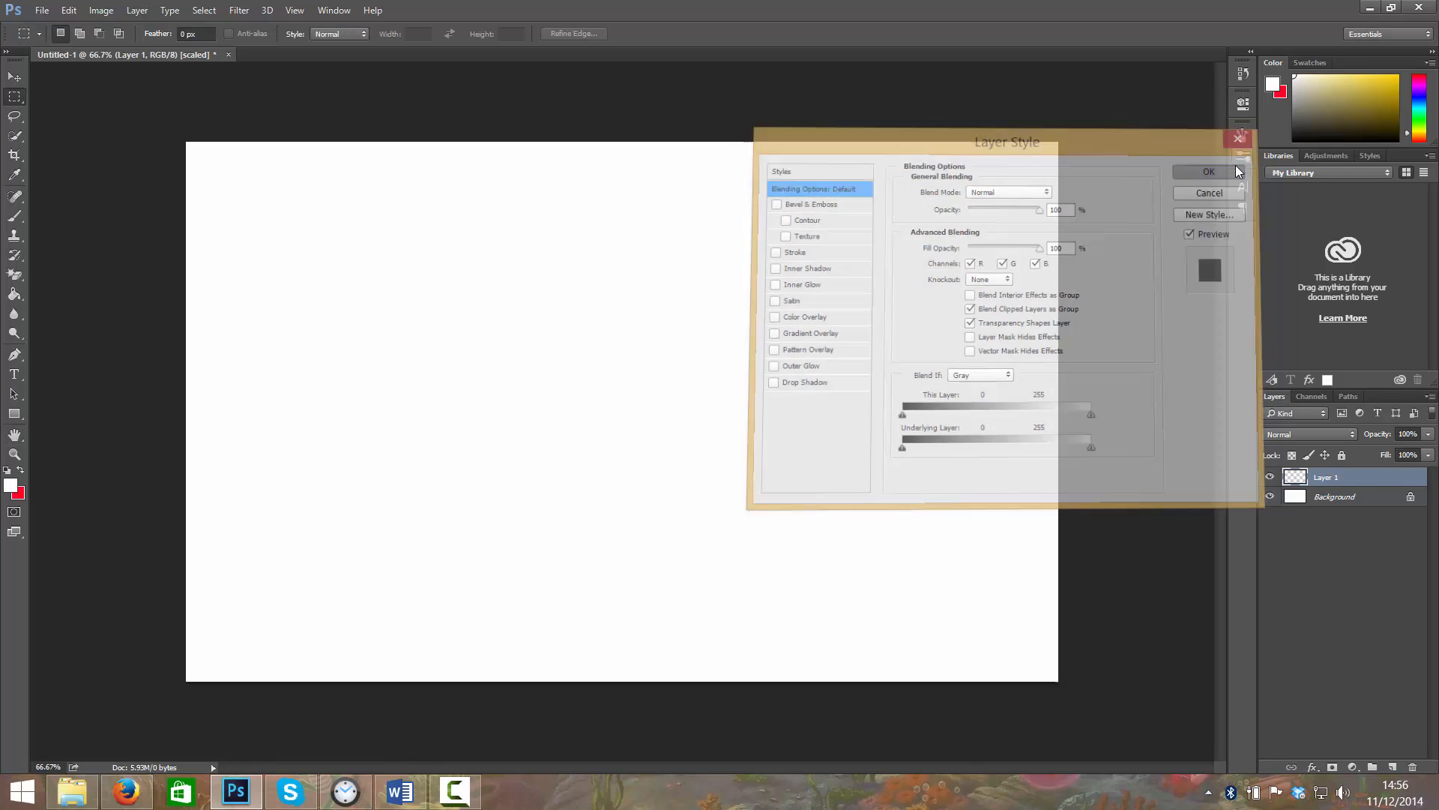
left_click(242, 13)
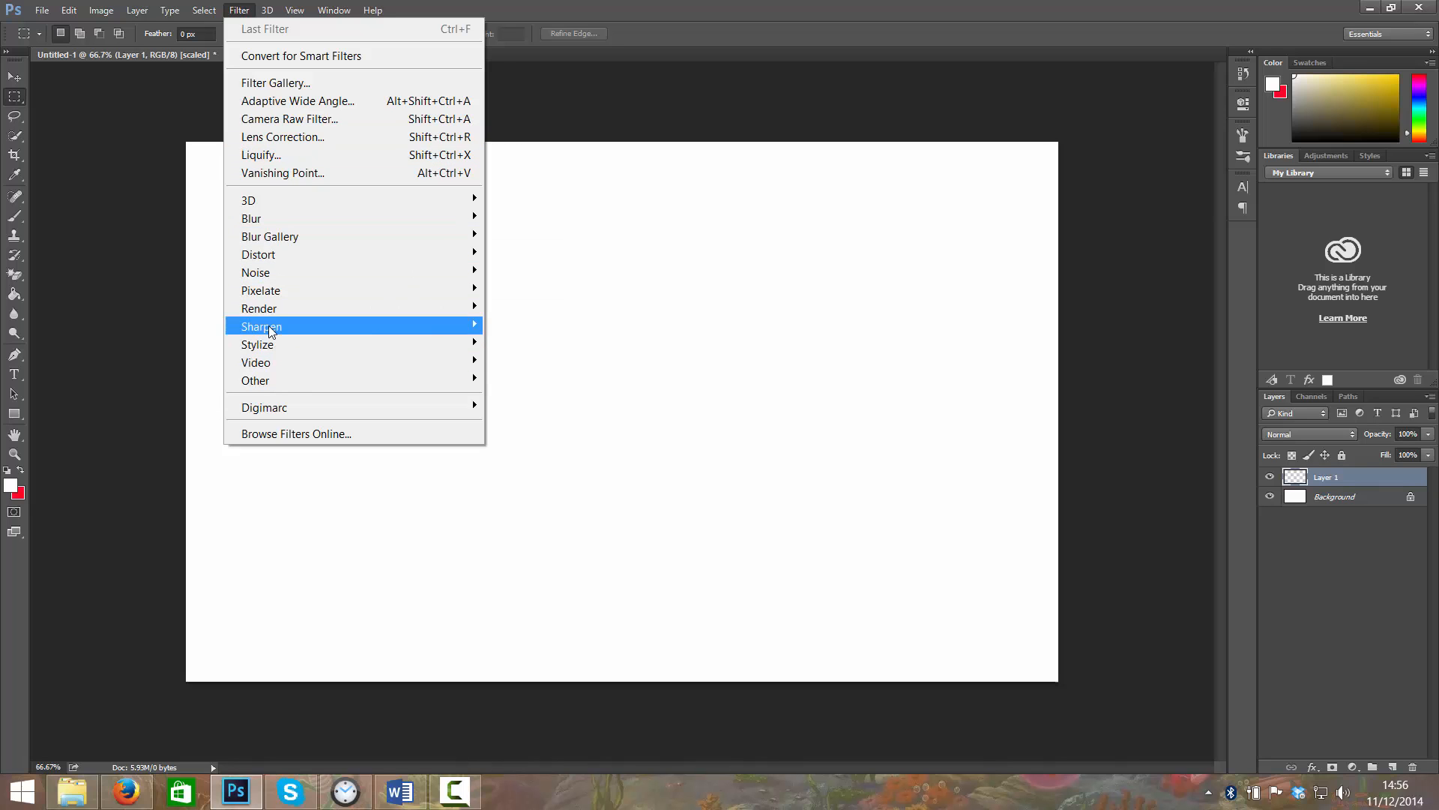
mouse_move(268, 309)
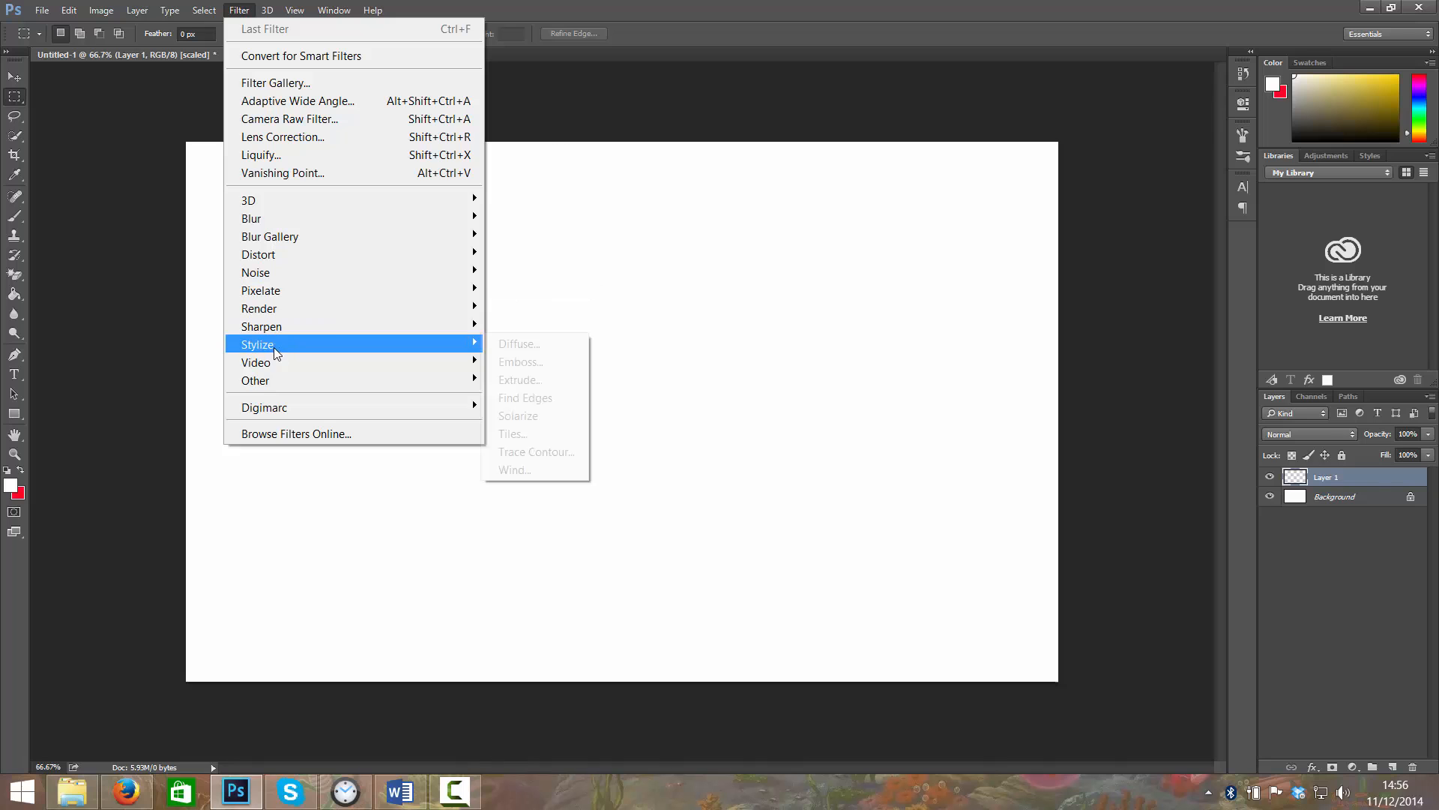
mouse_move(269, 347)
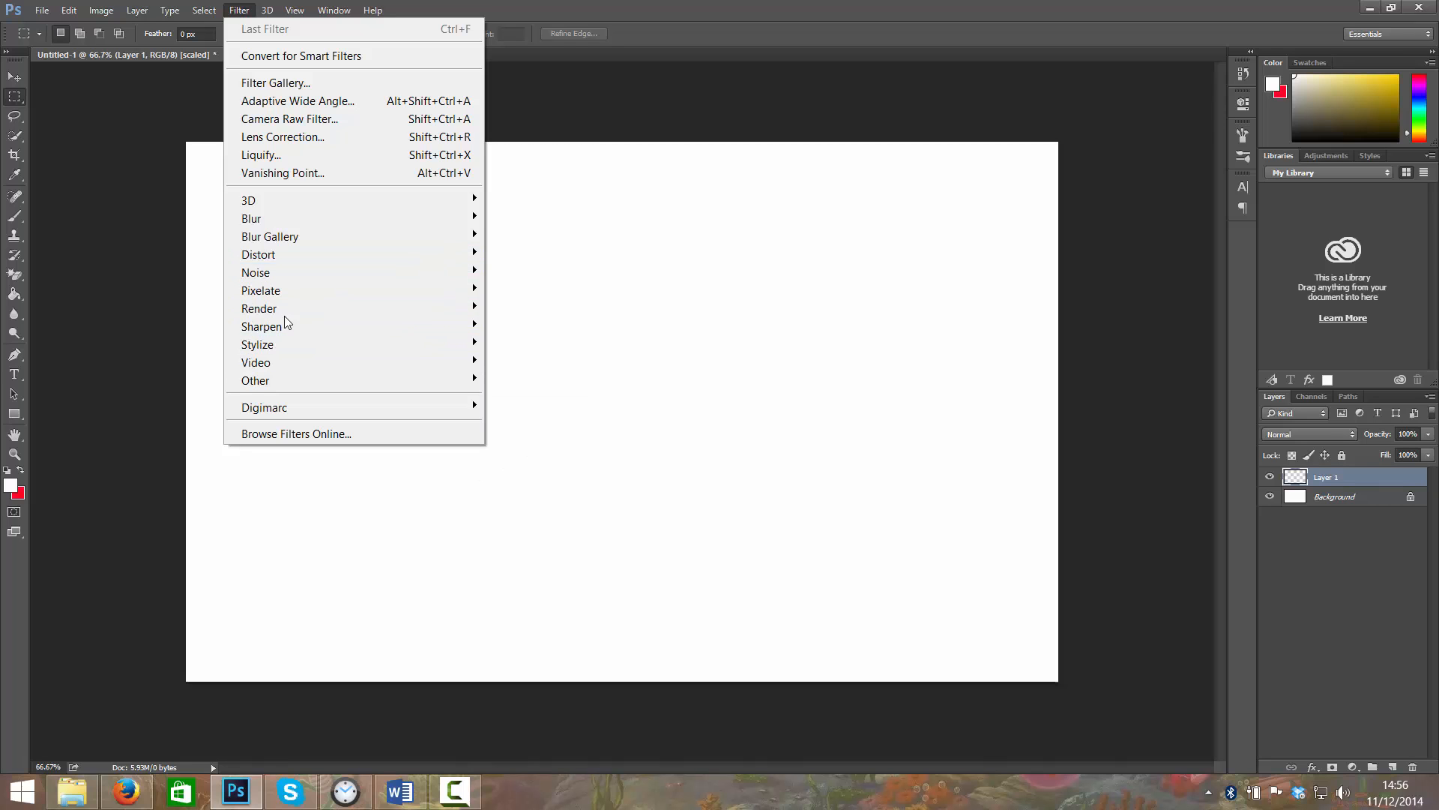
left_click(652, 15)
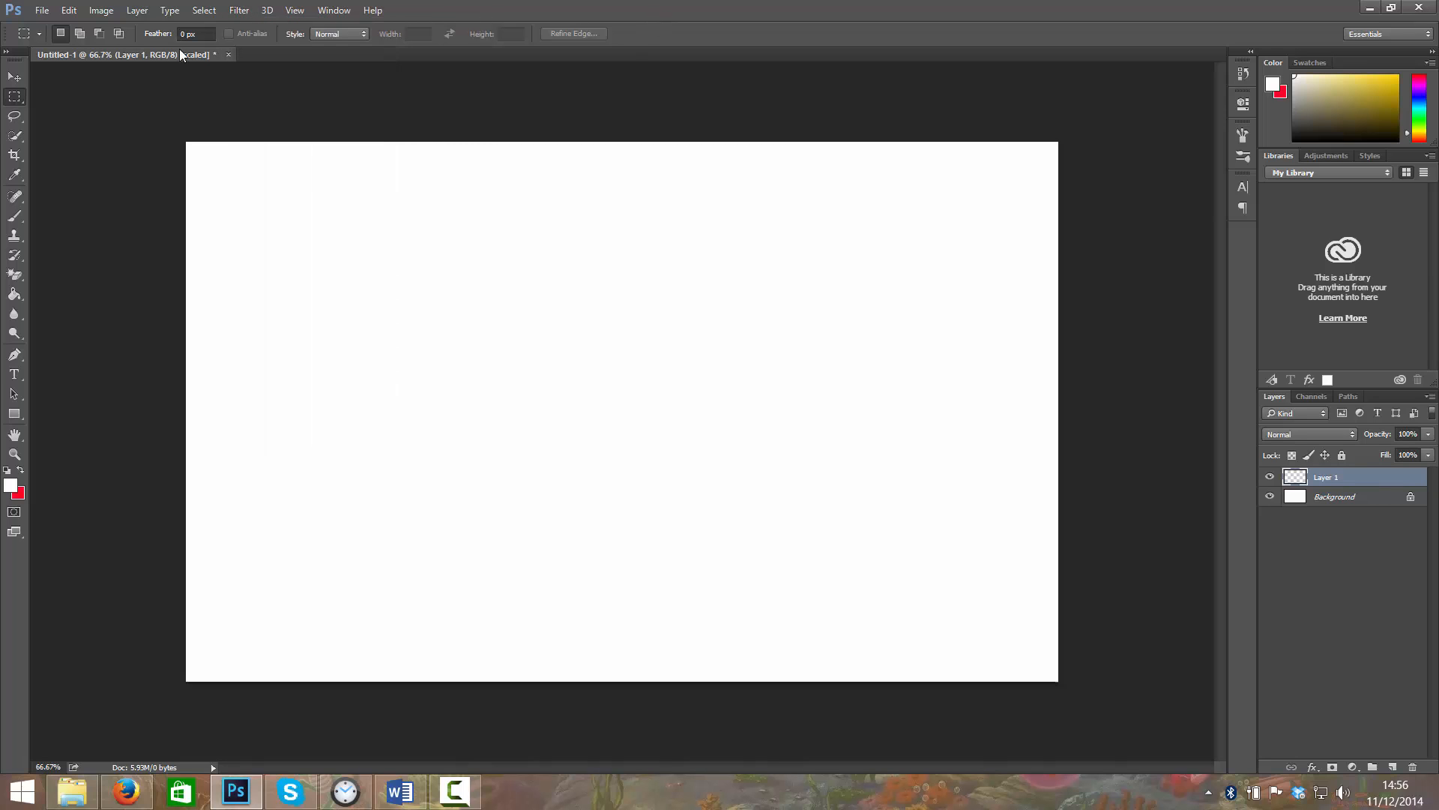
Try closing the untitled document while saving its changes, and cancel the save
left_click(226, 57)
left_click(676, 303)
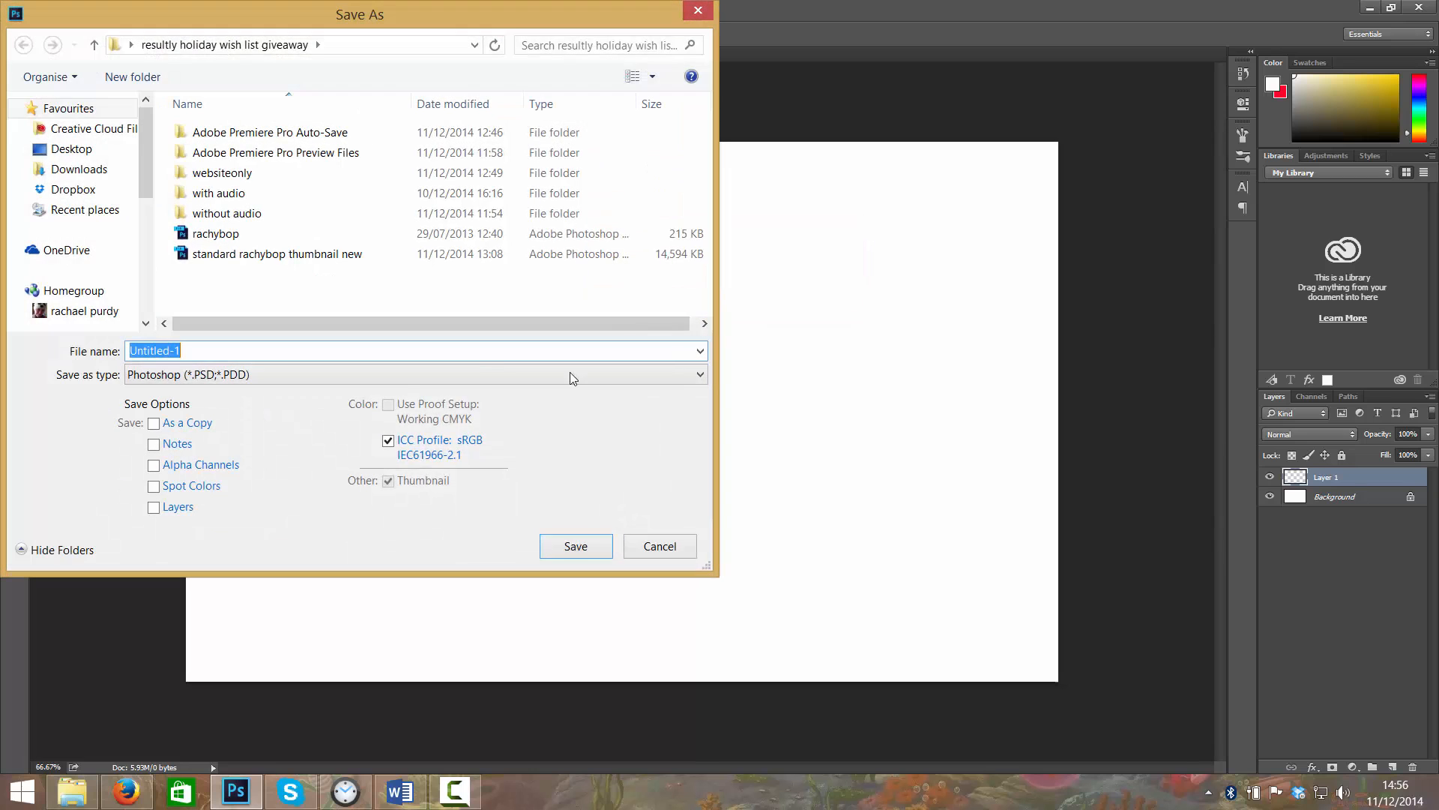
left_click(661, 547)
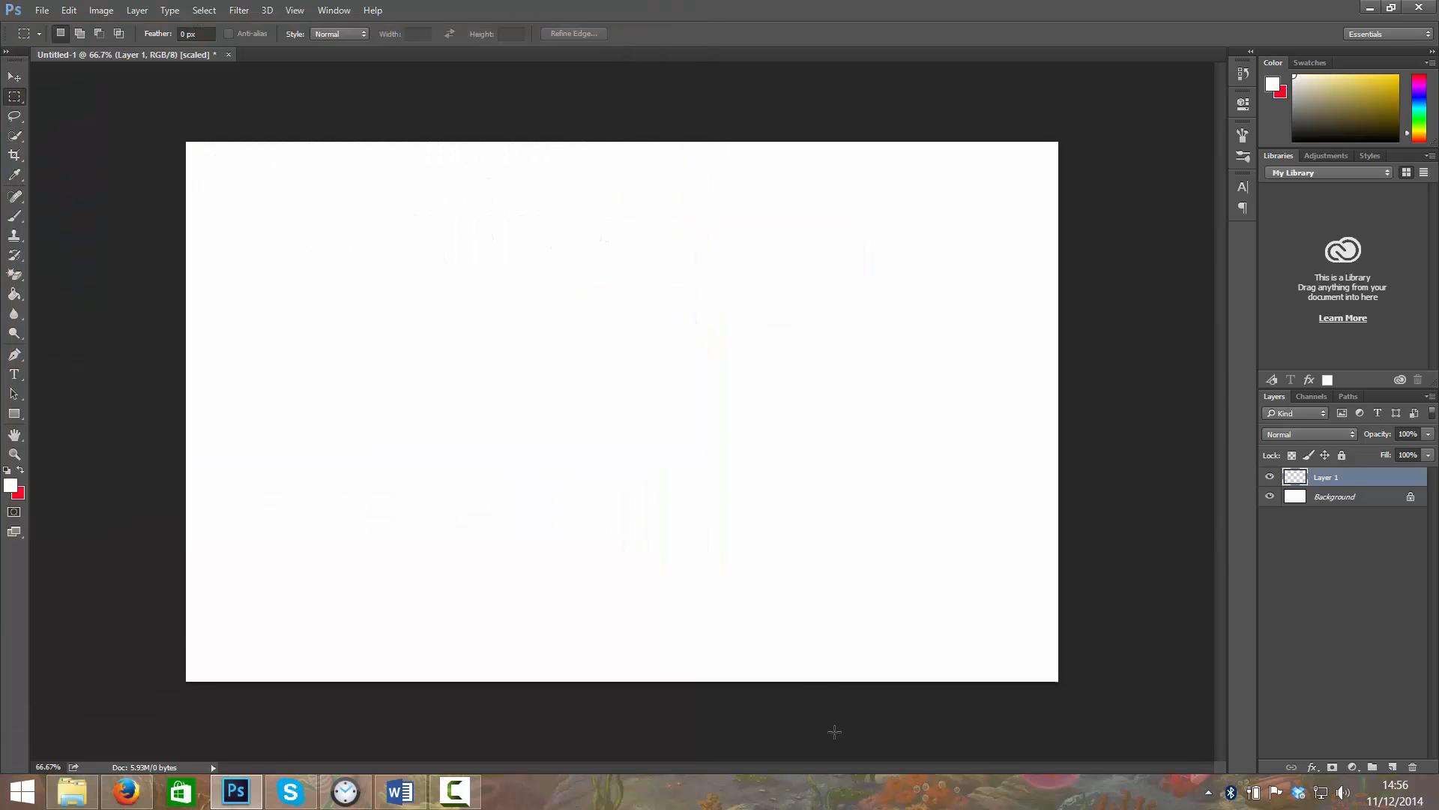